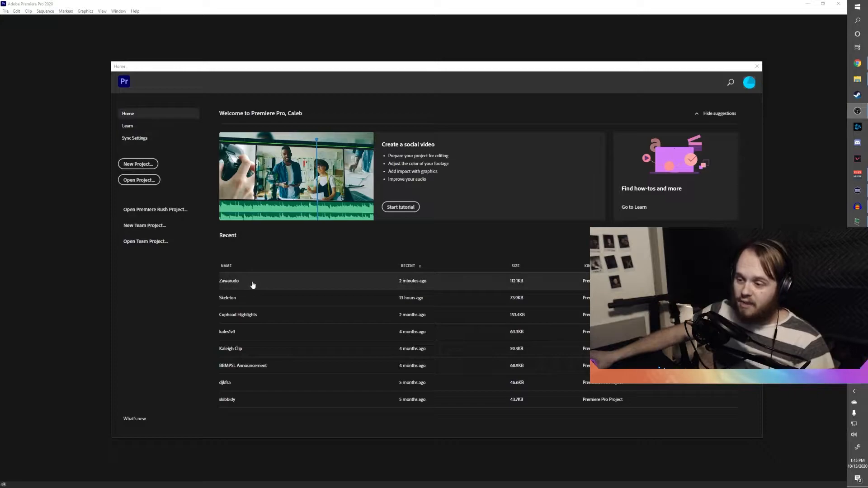
Create a new project named Dio Example with the default general, scratch disk and ingest settings
click(136, 165)
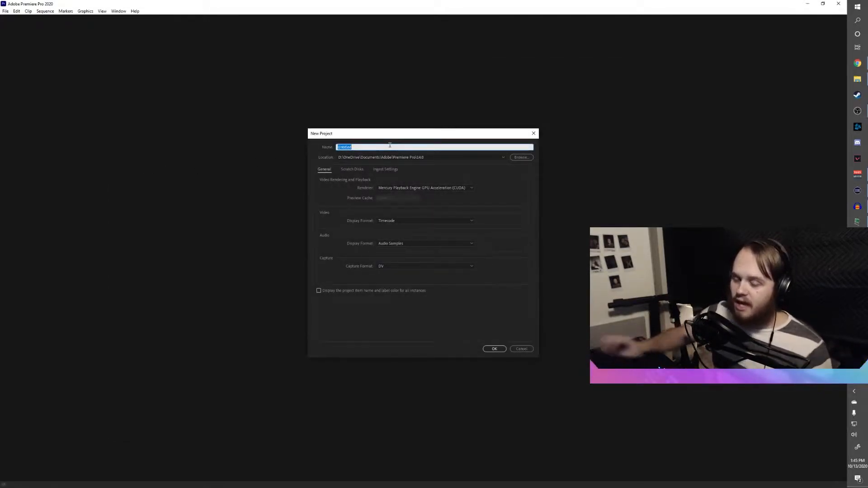
text(Dio )
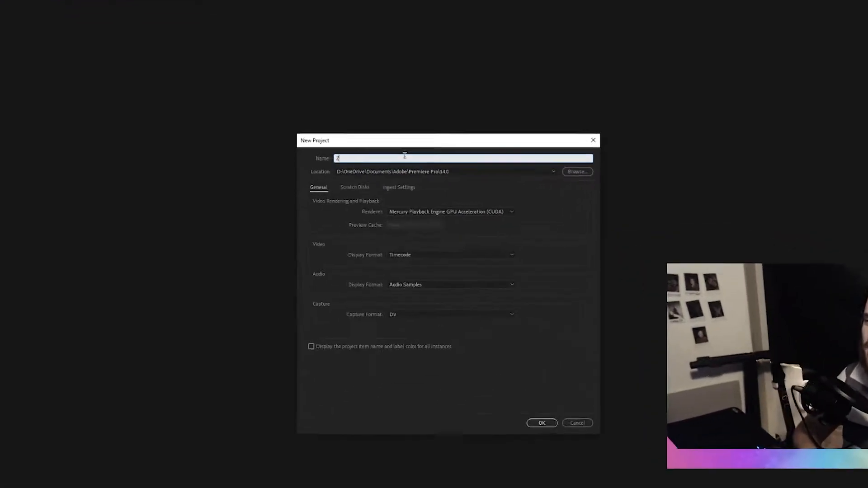
text(Example)
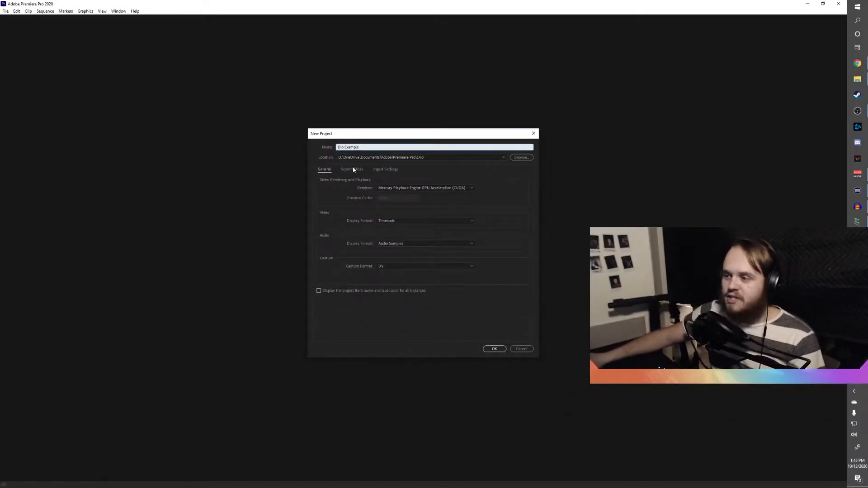
click(354, 170)
click(385, 170)
click(494, 349)
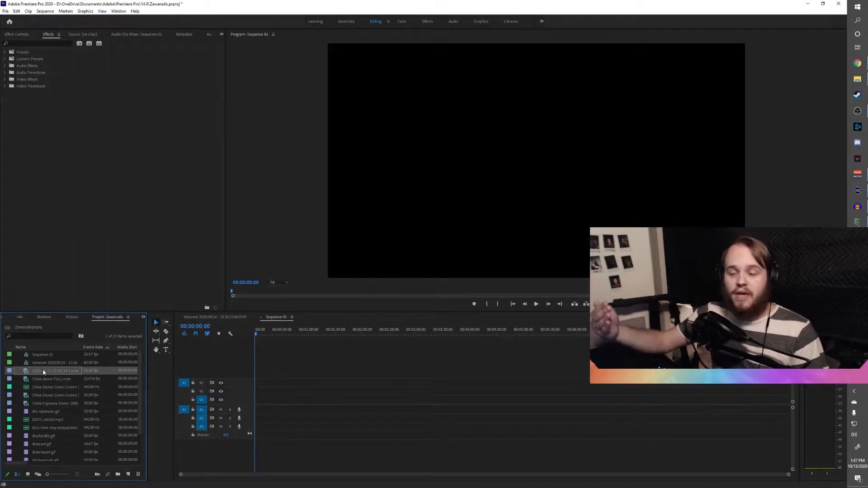
Add the 2020-10-13 recording to the start of Sequence 01 and change the sequence settings to match the clip
drag(42, 369, 256, 406)
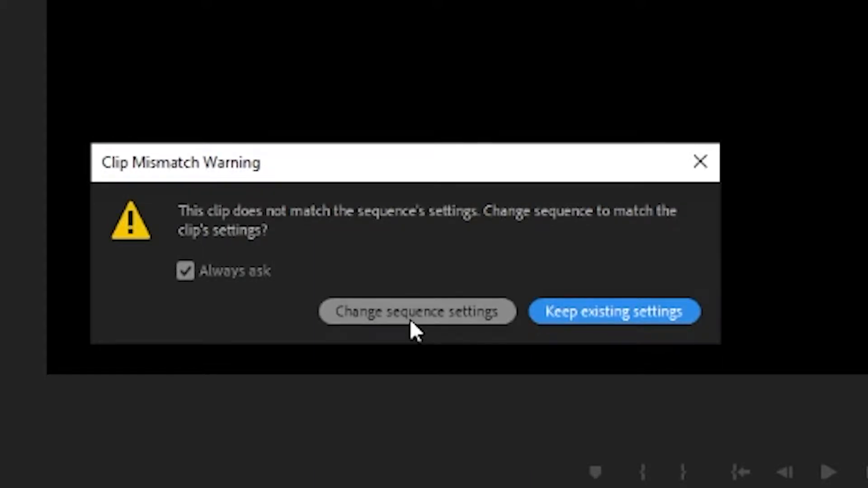
click(411, 318)
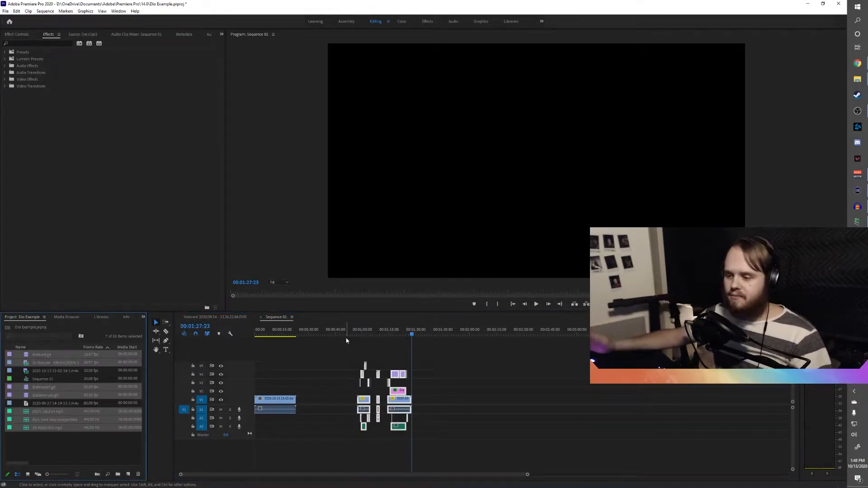
Preview the first edited section of the timeline, from the webcam intro through the Dio sprite to the Za Warudo clip
click(300, 334)
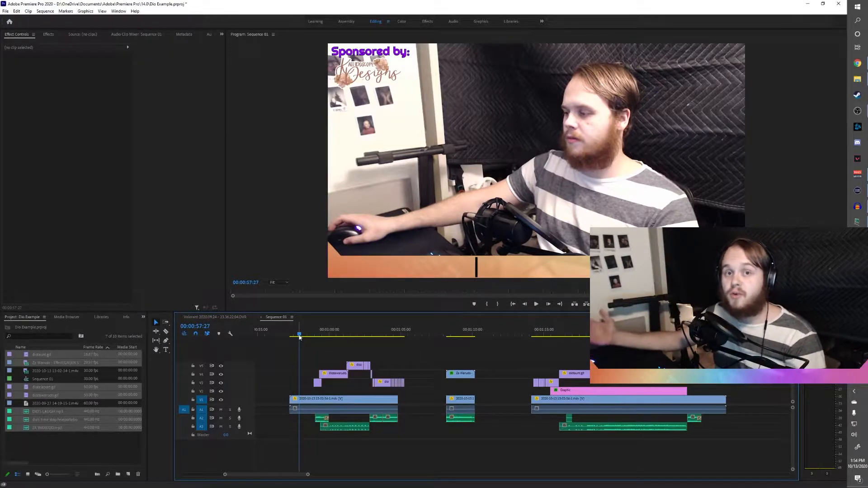
mouse_move(307, 334)
mouse_down()
mouse_move(394, 335)
mouse_move(318, 333)
mouse_up()
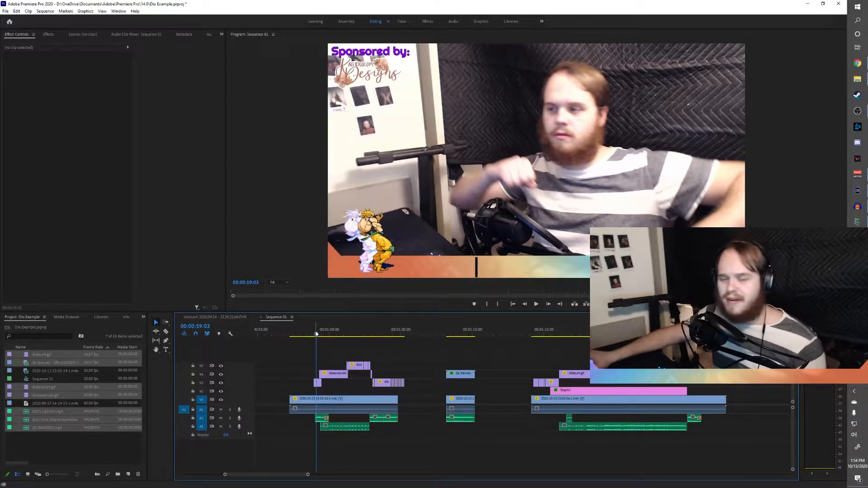
drag(318, 333, 450, 327)
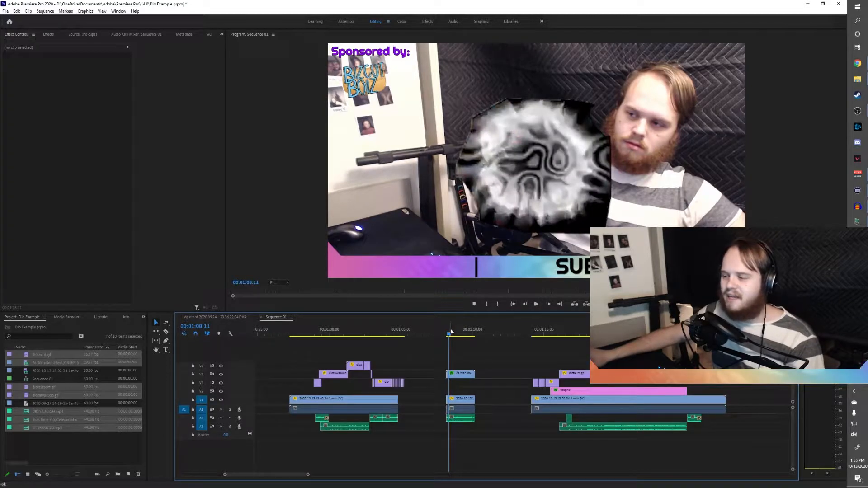
Compare the Za Warudo green-screen clip with its Ultra Key effect disabled and re-enabled at different frames
click(451, 373)
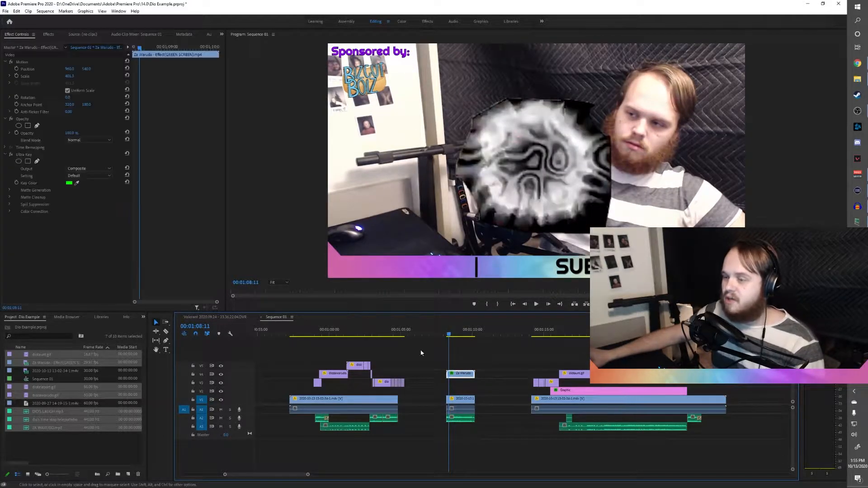
click(11, 155)
click(456, 333)
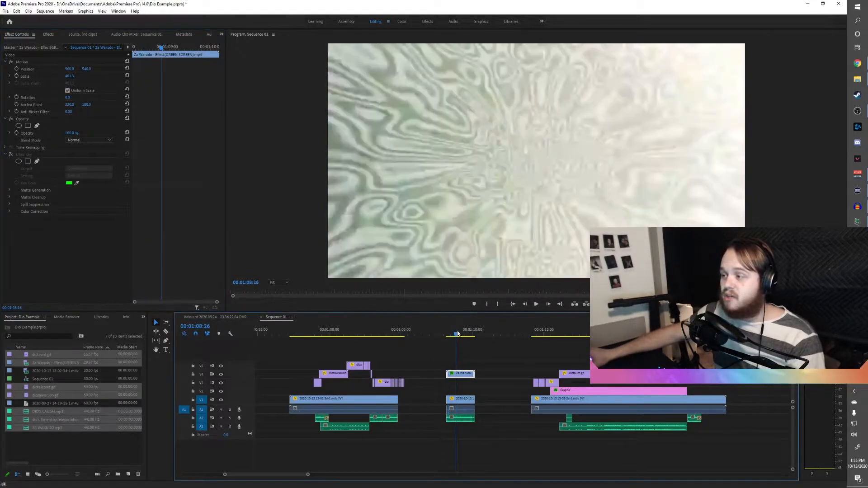
click(11, 155)
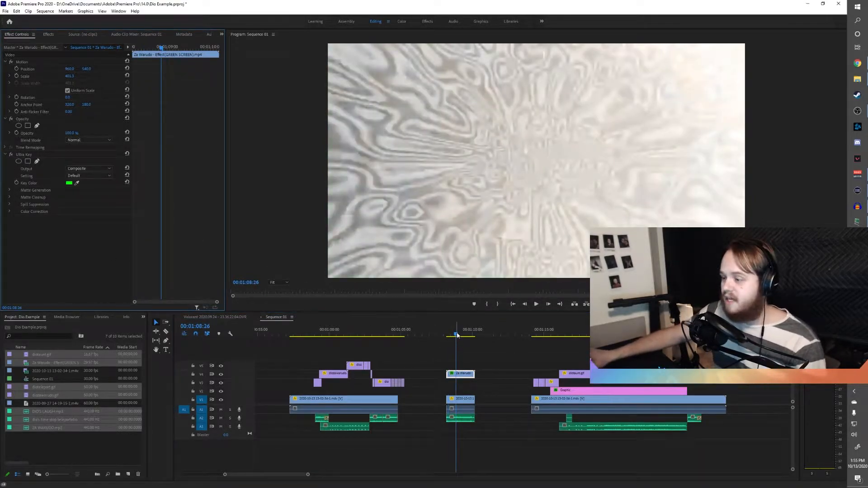
drag(458, 336, 450, 335)
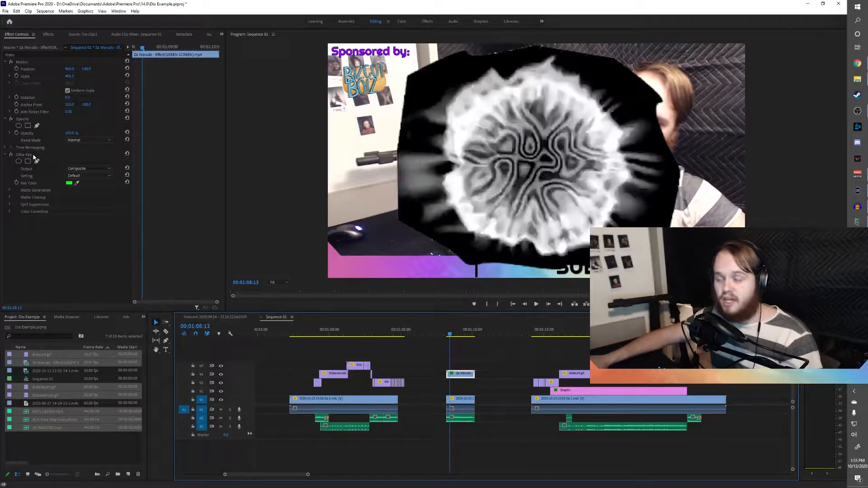
drag(450, 335, 463, 334)
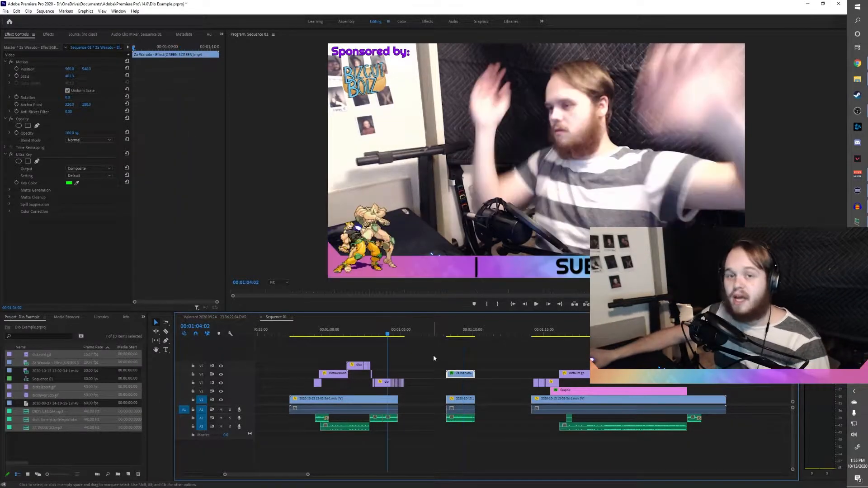
Try placing the Za Warudo effect clips directly after the first webcam section and preview the transition
drag(424, 354, 467, 426)
drag(456, 374, 409, 372)
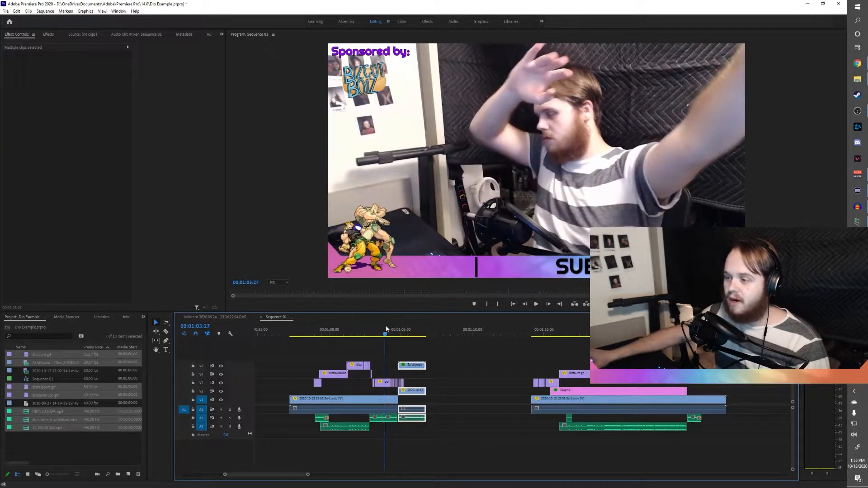
drag(389, 329, 417, 328)
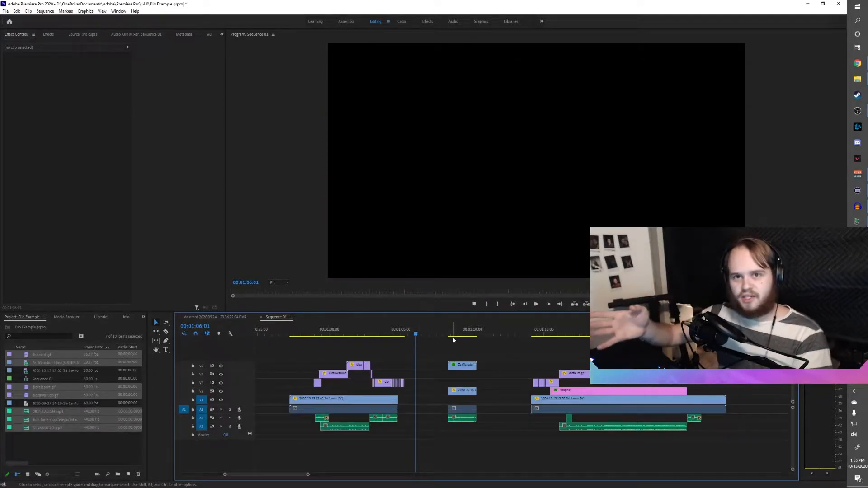
Preview the Za Warudo effect and the final webcam section with its Dio sprites through to near the end
click(459, 335)
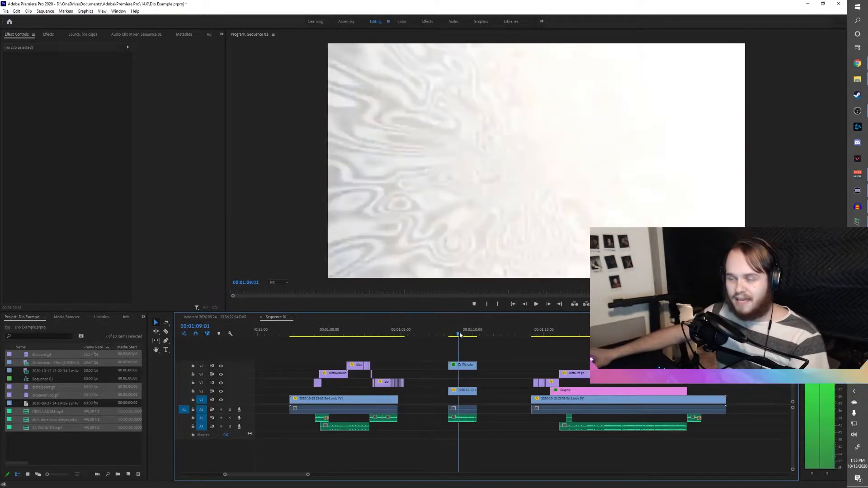
drag(460, 335, 462, 335)
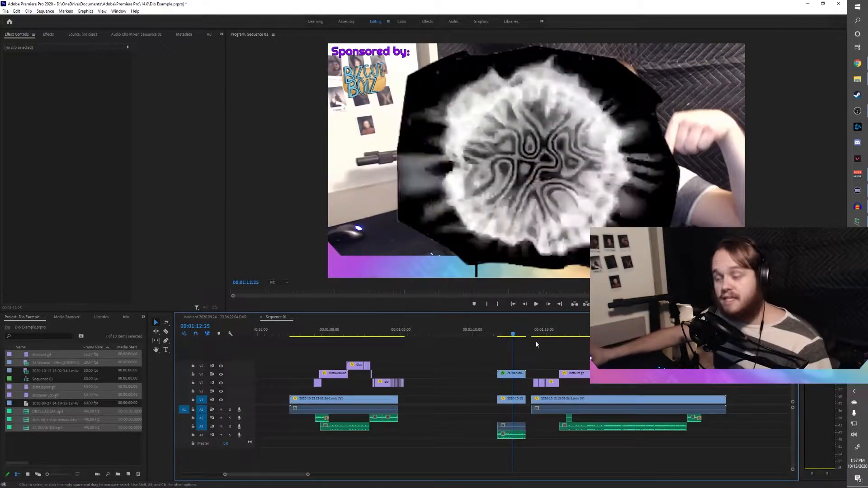
drag(535, 334, 550, 331)
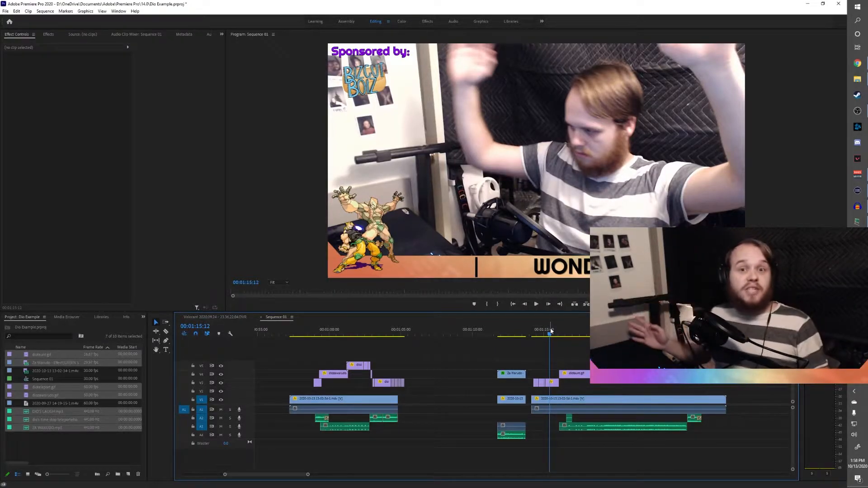
drag(551, 332, 685, 335)
drag(315, 333, 316, 333)
drag(688, 334, 692, 334)
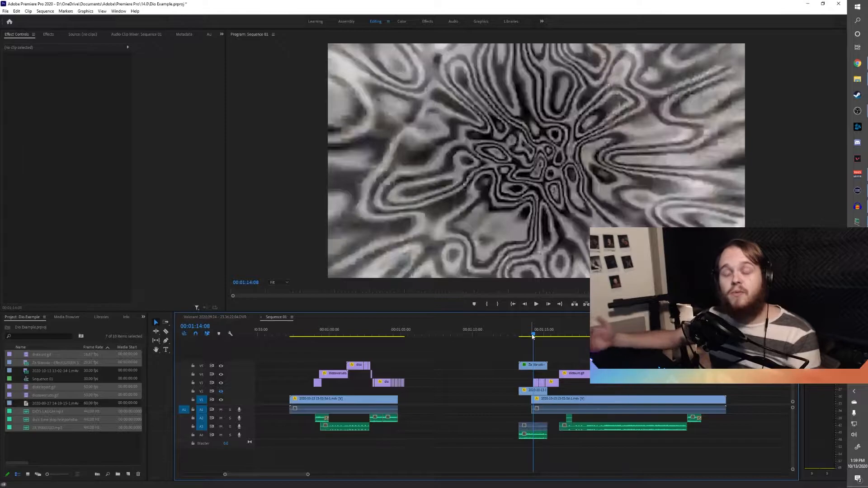
drag(533, 336, 693, 335)
Hide the webcam footage on V1, mute A1, and move the Za Warudo clips into the gap between the two sections
click(549, 402)
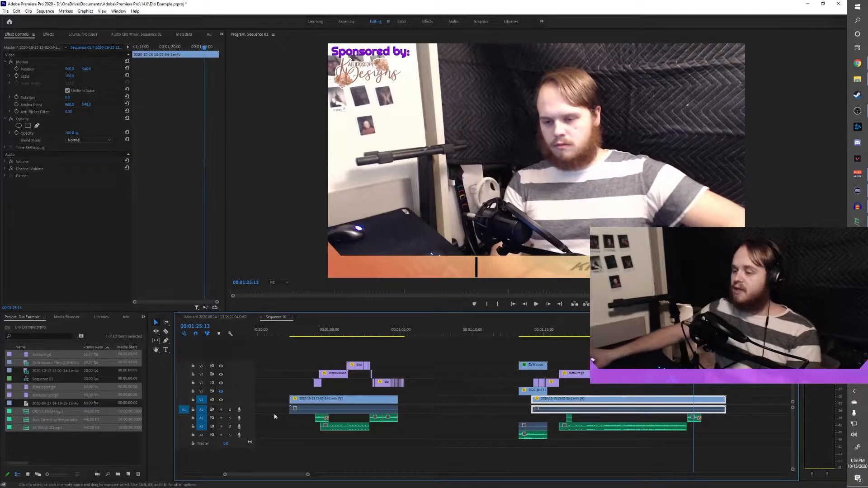
click(221, 400)
drag(563, 330, 576, 331)
drag(517, 353, 471, 390)
Preview the Dio sprite animation of the first section with the webcam footage hidden
click(354, 330)
click(351, 331)
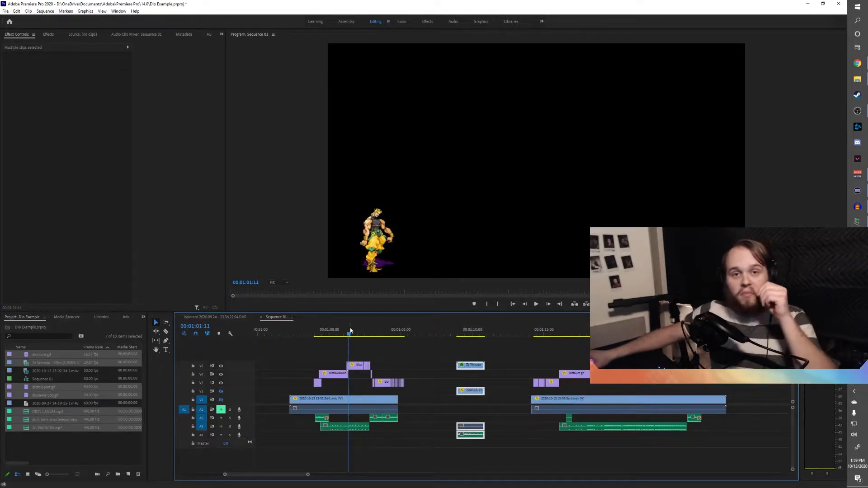
drag(351, 331, 365, 334)
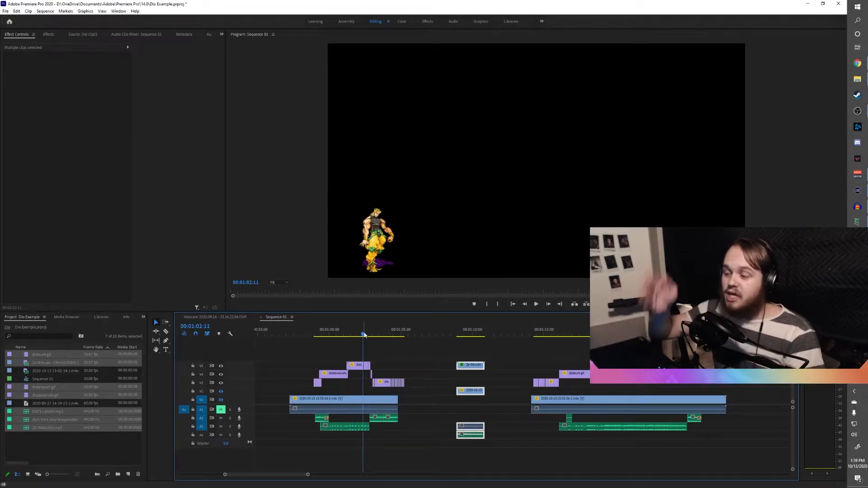
click(348, 335)
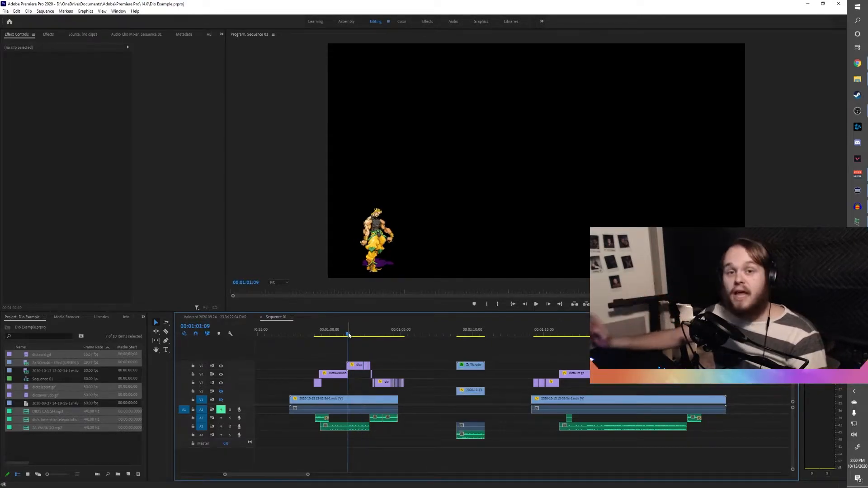
drag(326, 337, 335, 335)
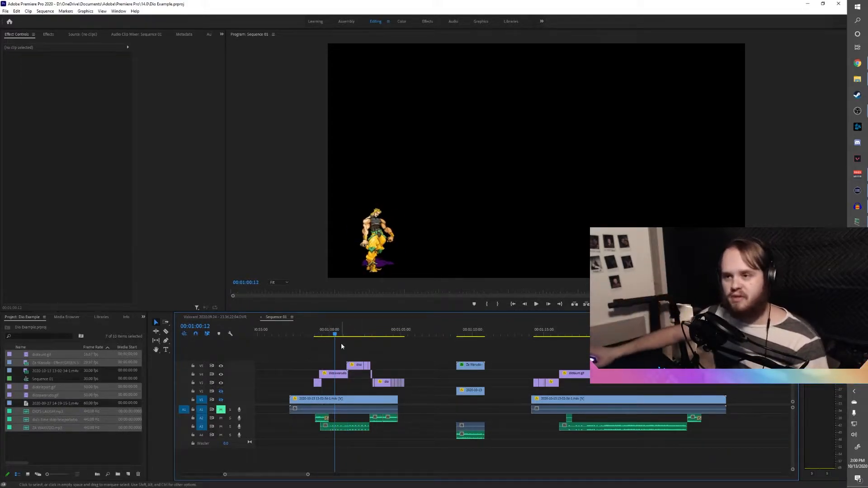
Open the media export settings for Sequence 01
click(5, 11)
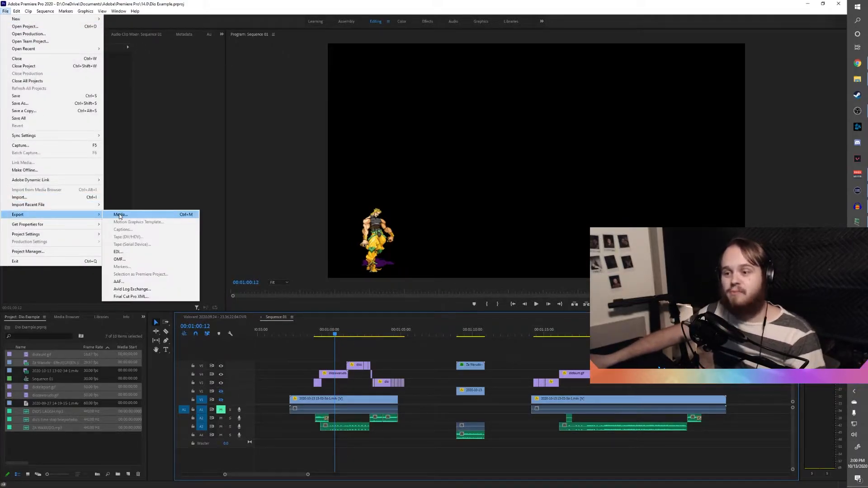
click(120, 216)
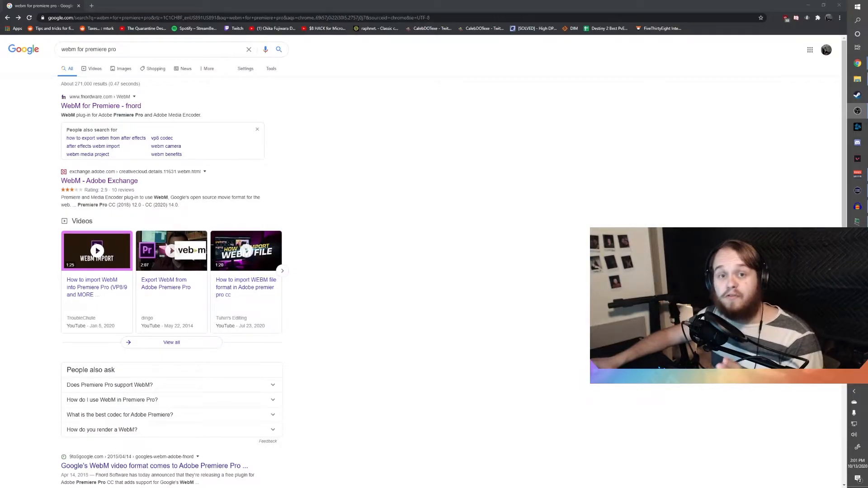
In the browser's Google results, find the WebM plug-in listings and open fnord's WebM for Premiere page
drag(57, 183, 163, 183)
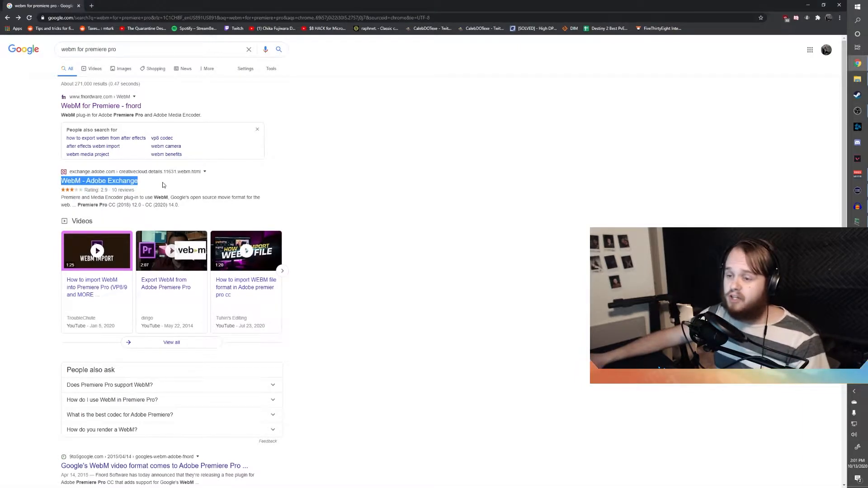
click(164, 182)
click(81, 110)
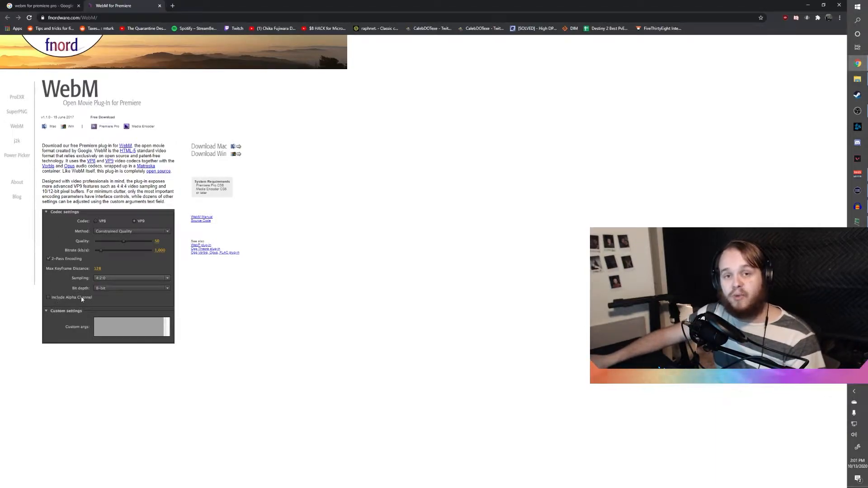
Switch back to Premiere Pro and set the WebM export preset to Basic WebM
key(alt+Tab)
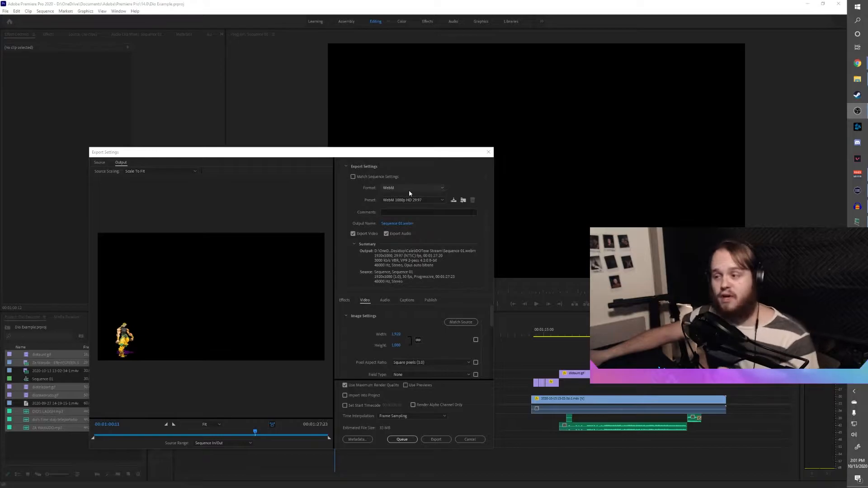
click(409, 199)
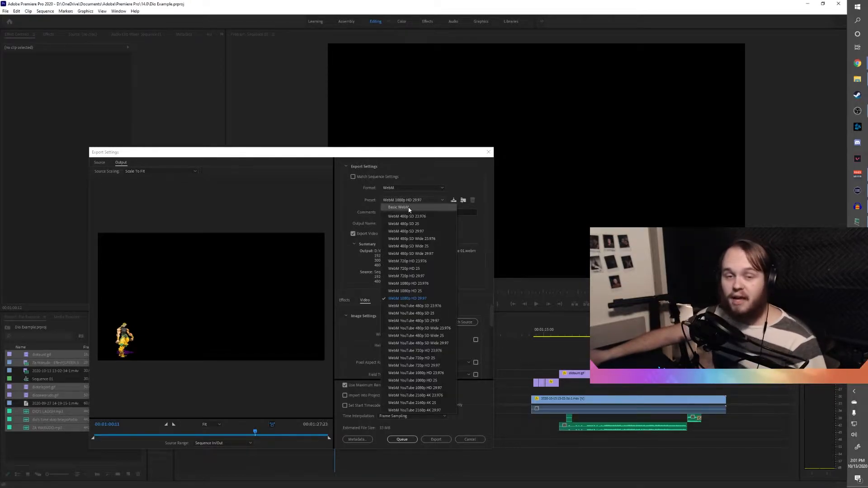
click(410, 208)
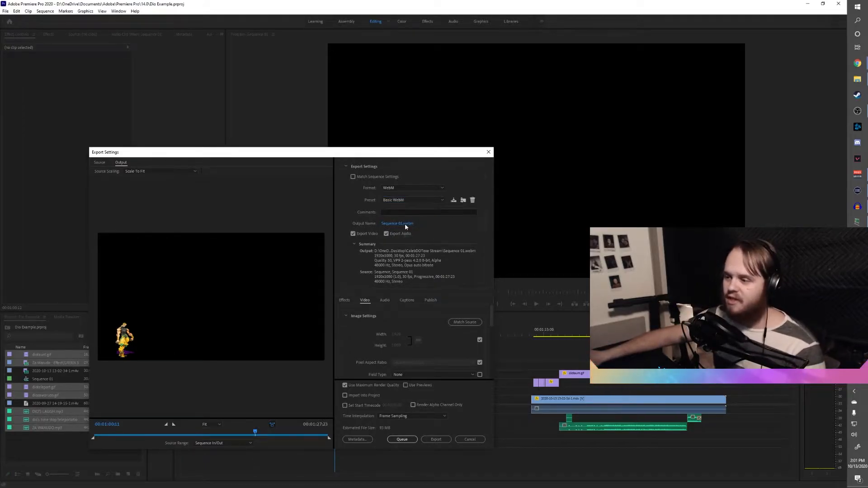
Set the export's output location to the DIO Files folder and name the file DIO1
click(405, 224)
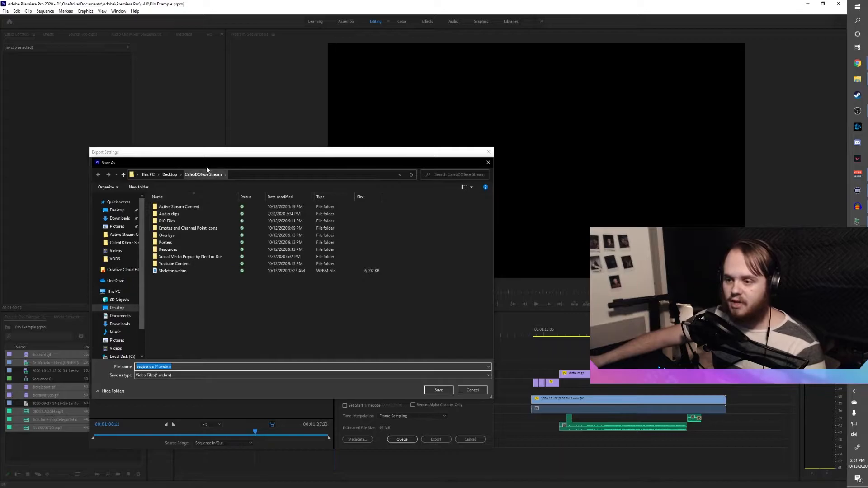
double_click(164, 220)
click(191, 367)
text(A)
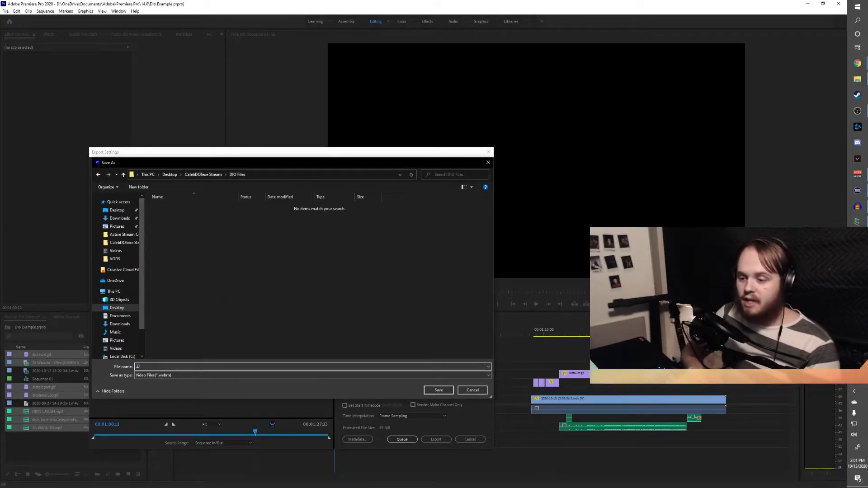
key(BackSpace)
key(BackSpace)
text(DIO1)
key(Return)
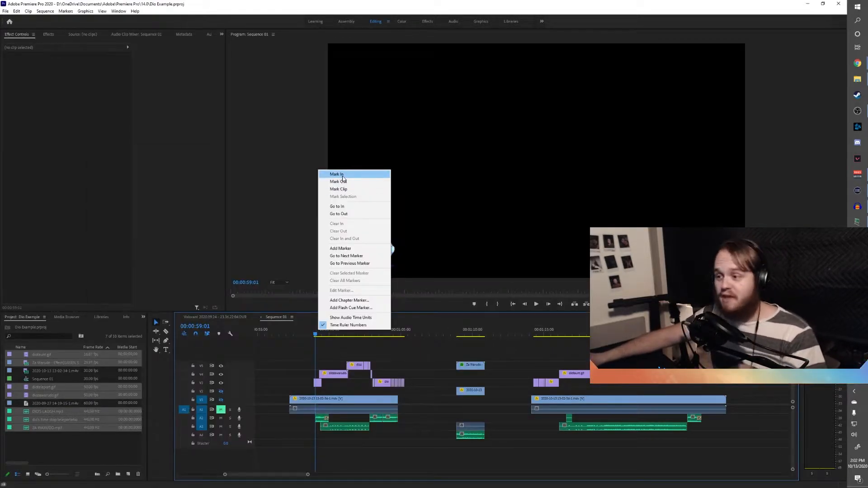
Mark the first Dio overlay section from 00:00:59:01 to 00:01:05:08, targeting track V3 instead of V1 to find its end
click(342, 177)
click(408, 330)
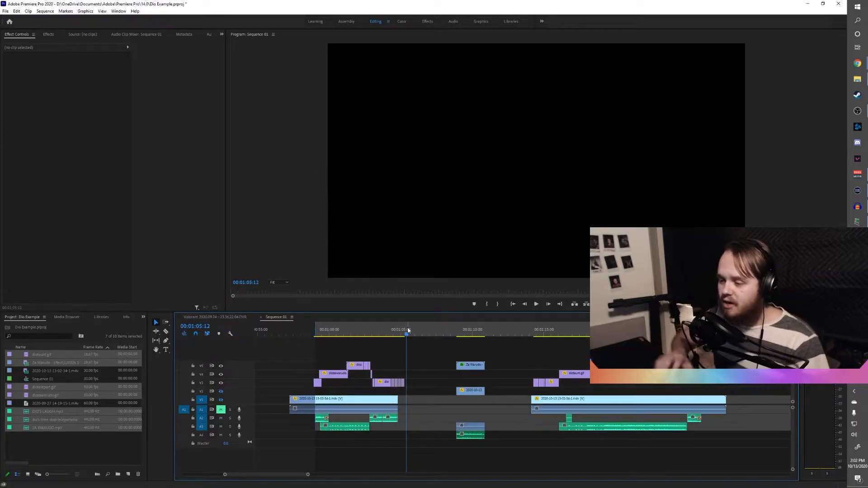
click(202, 383)
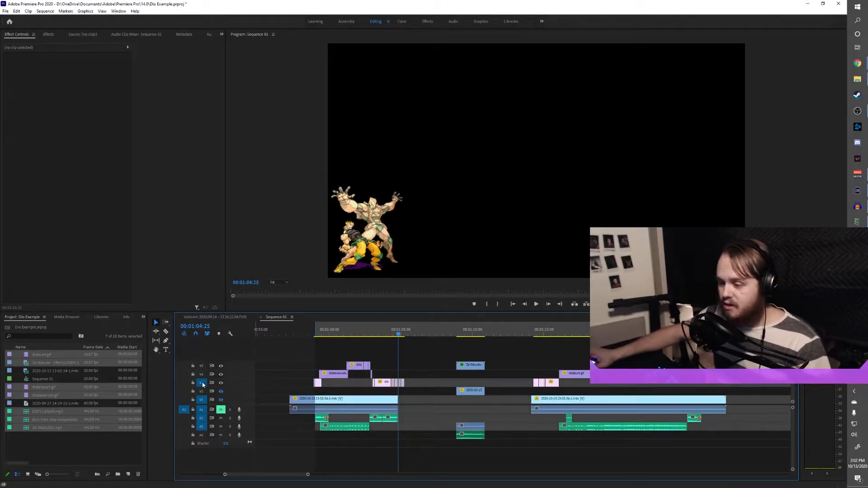
click(200, 400)
key(space)
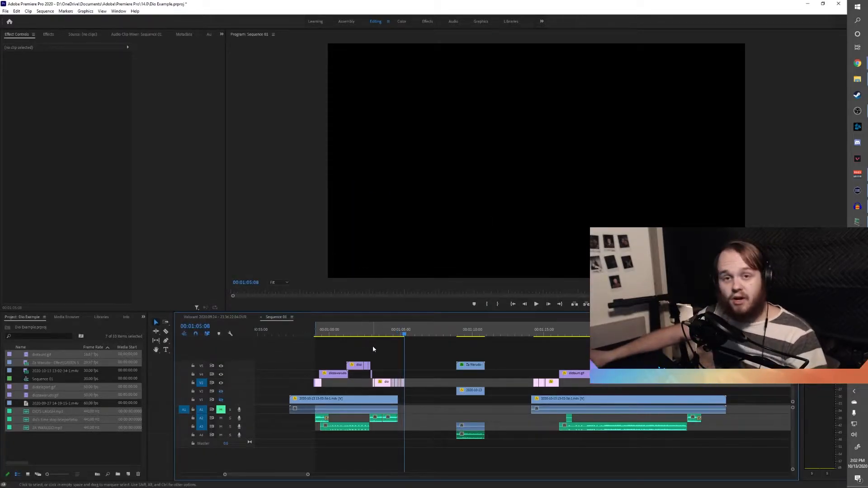
Open the export settings for the marked section, preview a frame and apply the Basic WebM preset
key(ctrl+m)
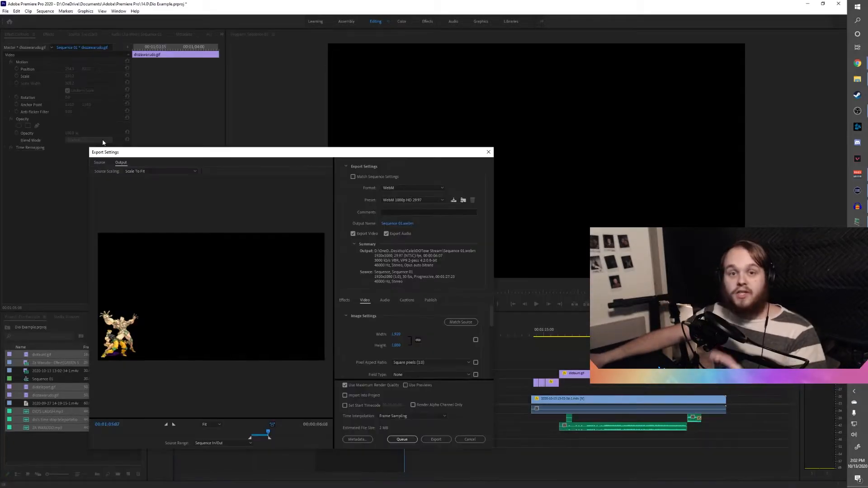
drag(269, 435, 260, 432)
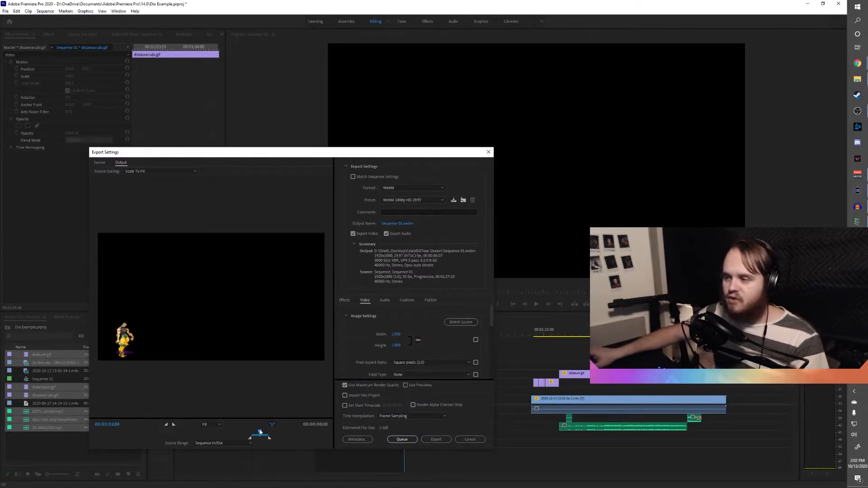
click(394, 200)
click(399, 208)
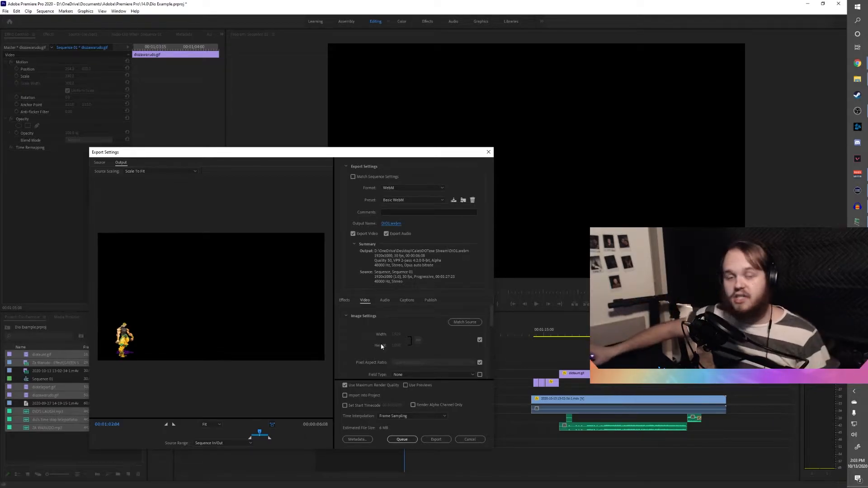
Unlink the export's frame rate from the source and set it to 60 fps
scroll(402, 347, down, 1)
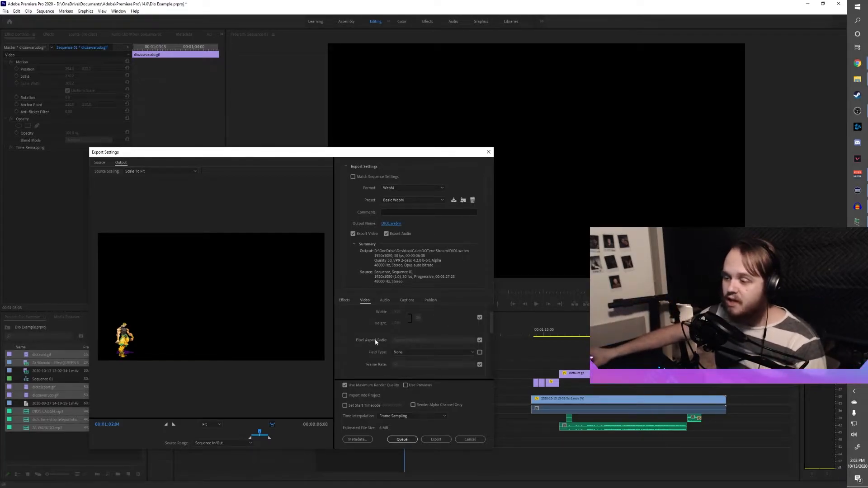
scroll(410, 342, down, 3)
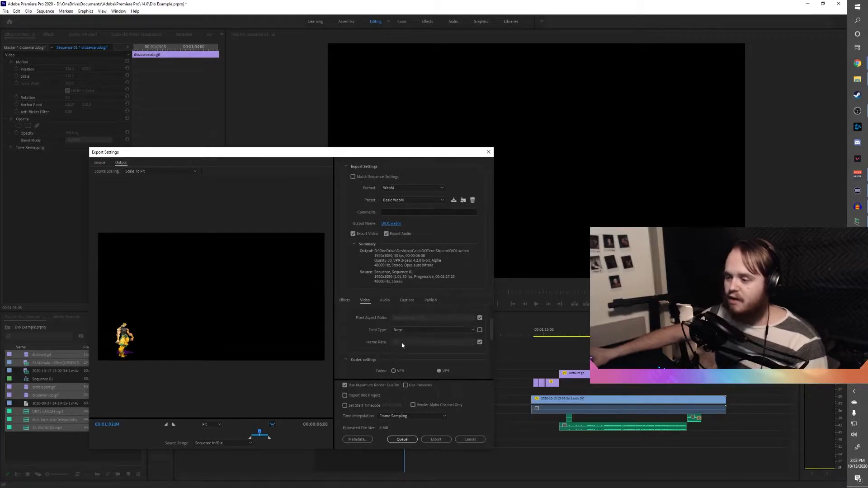
click(480, 320)
click(466, 320)
click(452, 410)
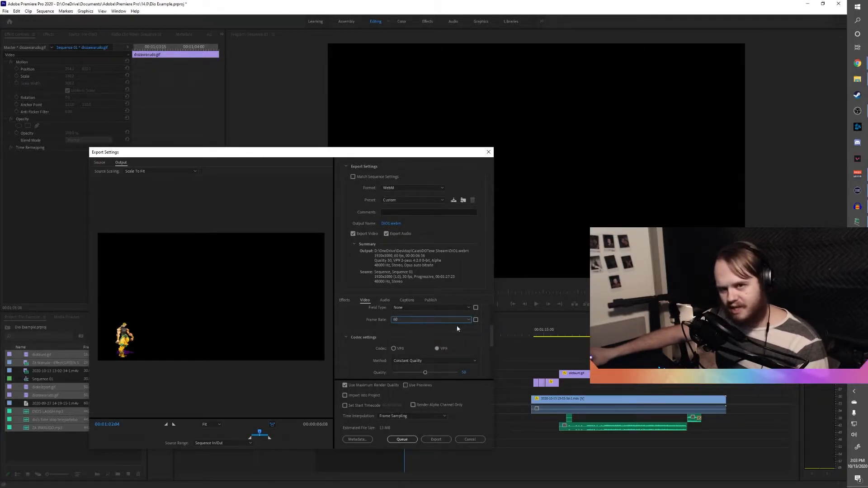
Set the constant quality to 56 and export the section with the alpha channel included and maximum render quality enabled
scroll(428, 341, down, 1)
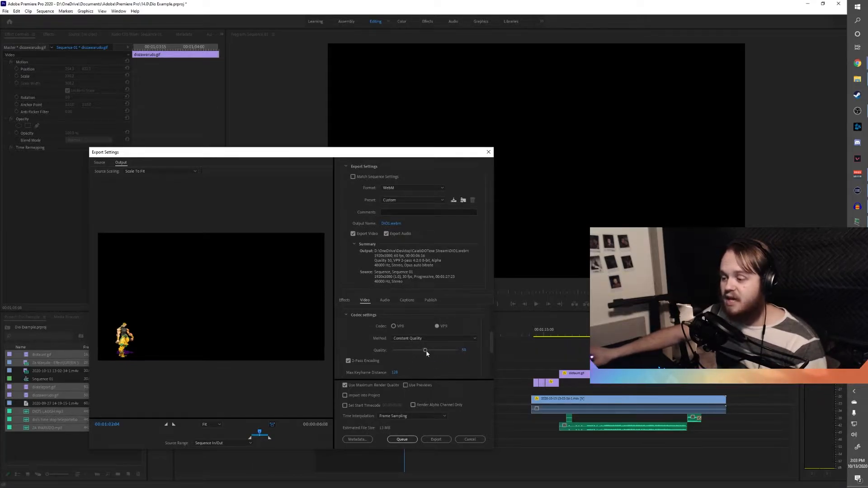
drag(428, 351, 430, 352)
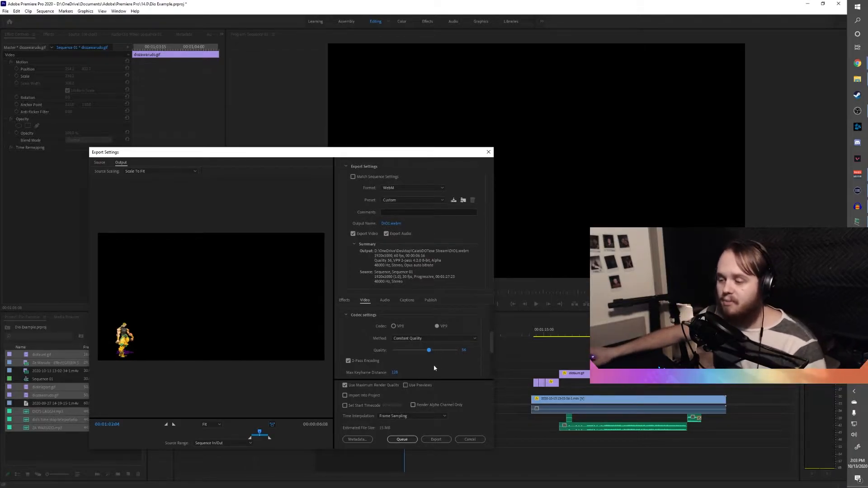
scroll(410, 357, down, 1)
scroll(410, 354, down, 1)
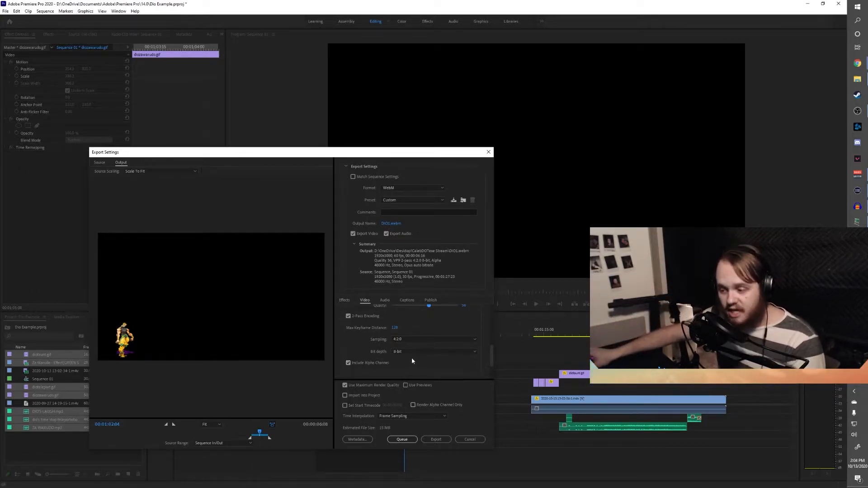
scroll(428, 352, down, 2)
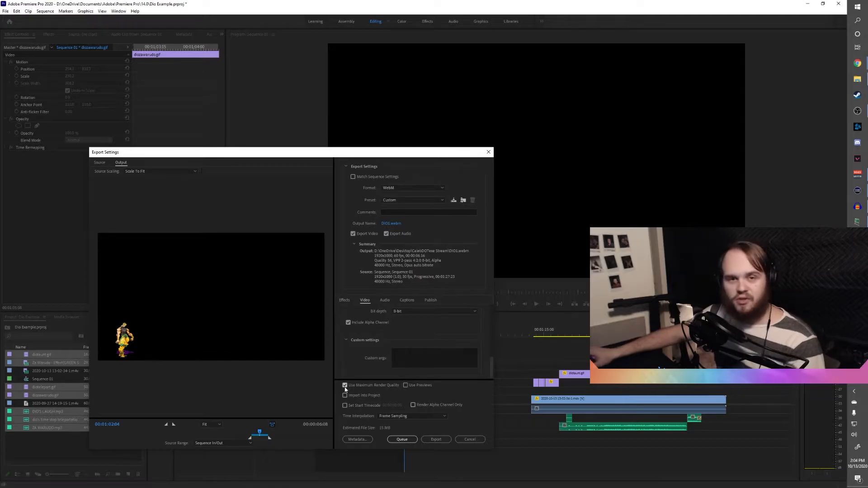
click(436, 440)
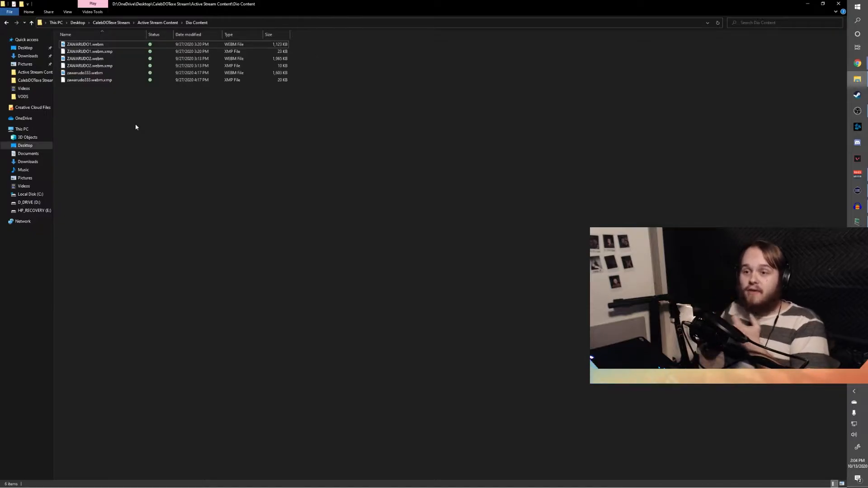
In File Explorer, look over the exported WebM and XMP files in the Dio Content folder
drag(135, 105, 84, 44)
click(121, 116)
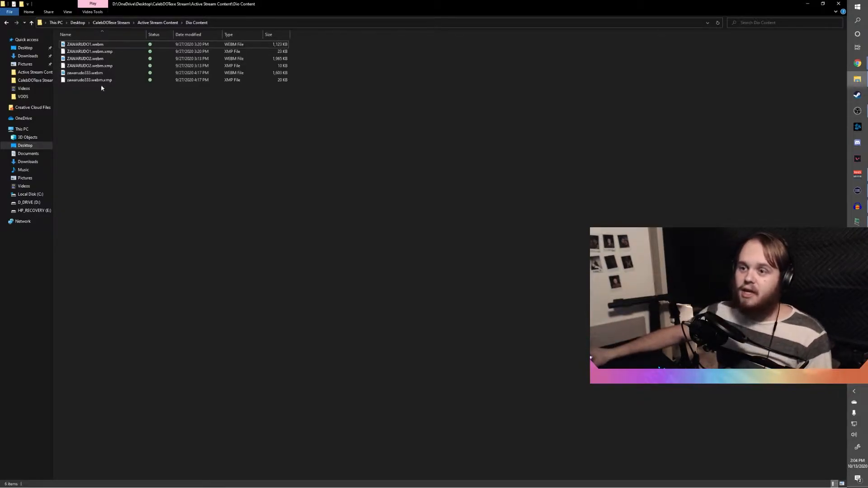
drag(112, 129, 85, 43)
click(122, 128)
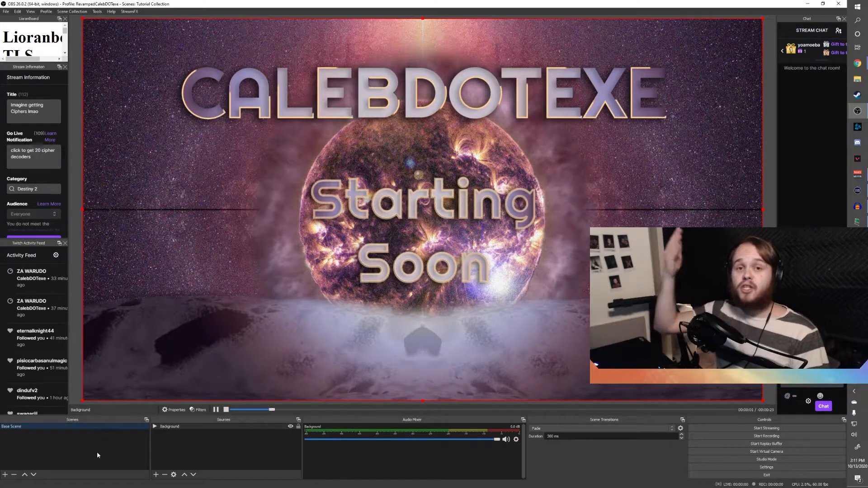
Switch to OBS and add a new scene named DIO1
right_click(97, 452)
click(109, 457)
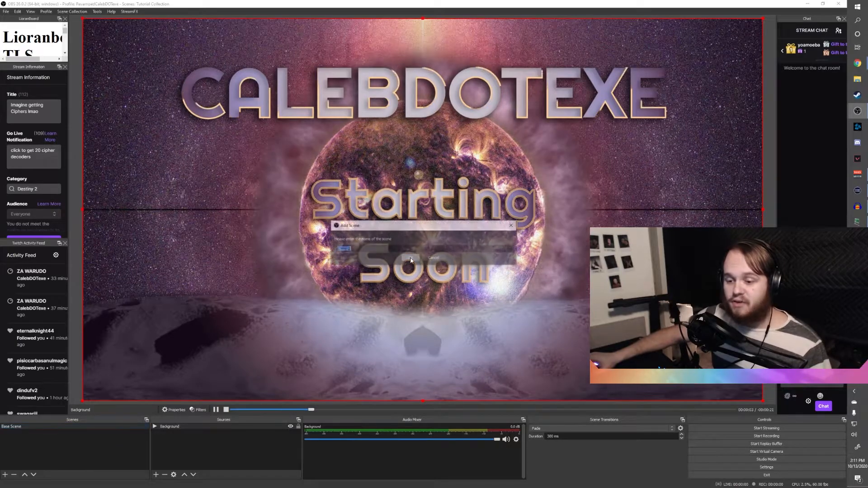
text(Z)
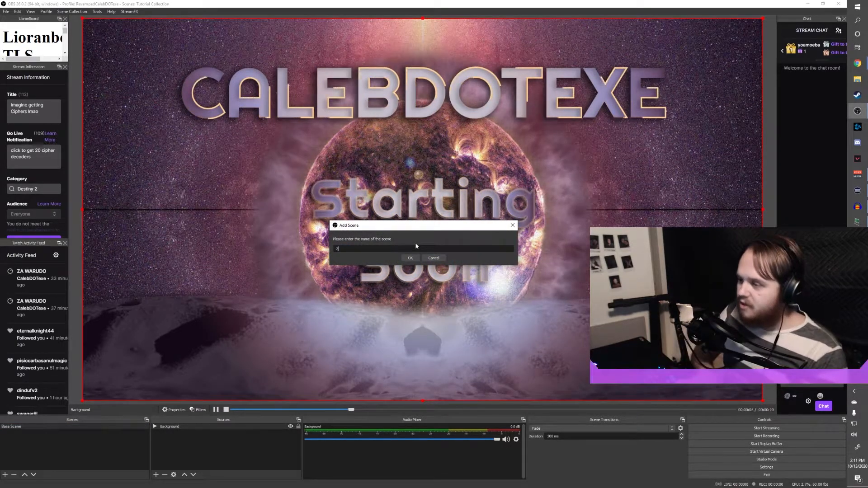
Add a media source named Dio 1 to the DIO1 scene, using ZAWARUDO1.webm from the Dio Content folder as its local file
right_click(200, 391)
mouse_move(228, 398)
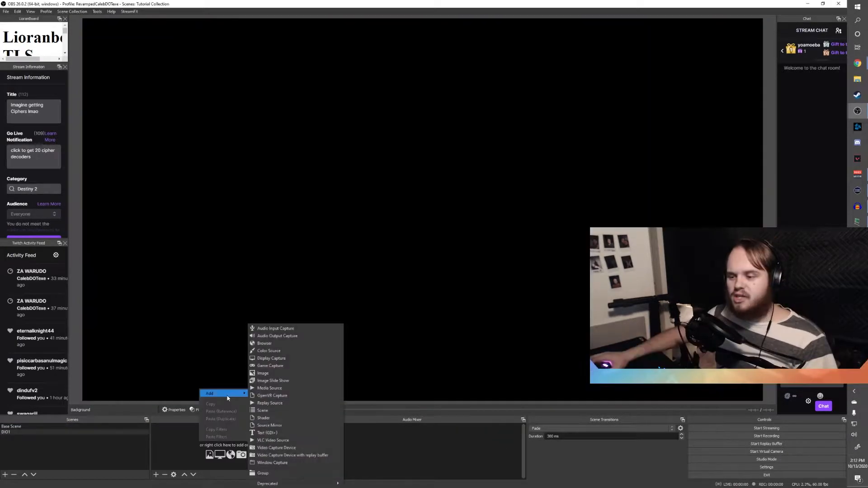
click(279, 389)
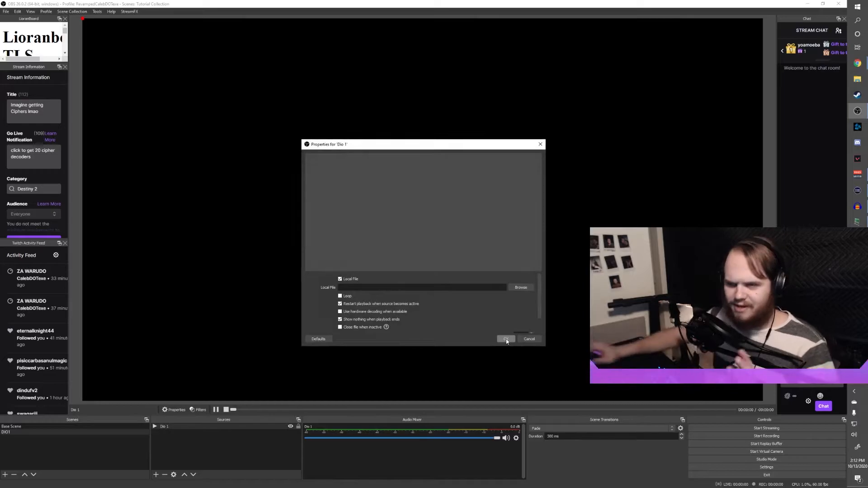
click(522, 288)
double_click(391, 199)
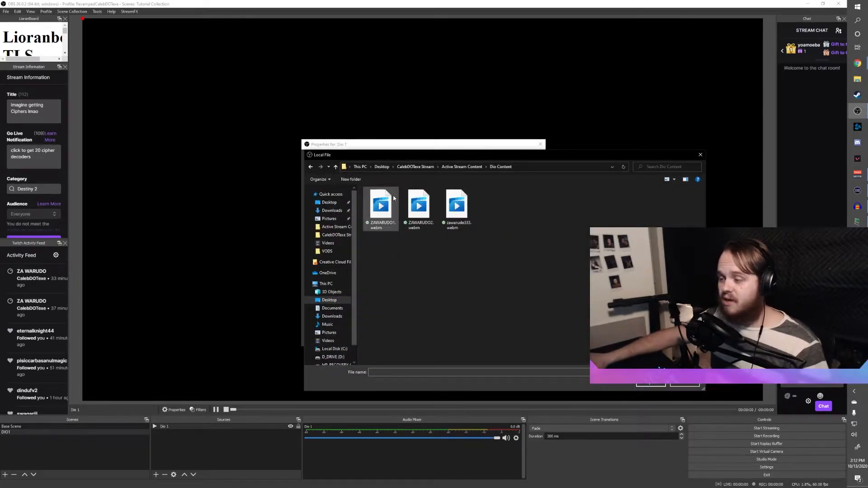
double_click(392, 199)
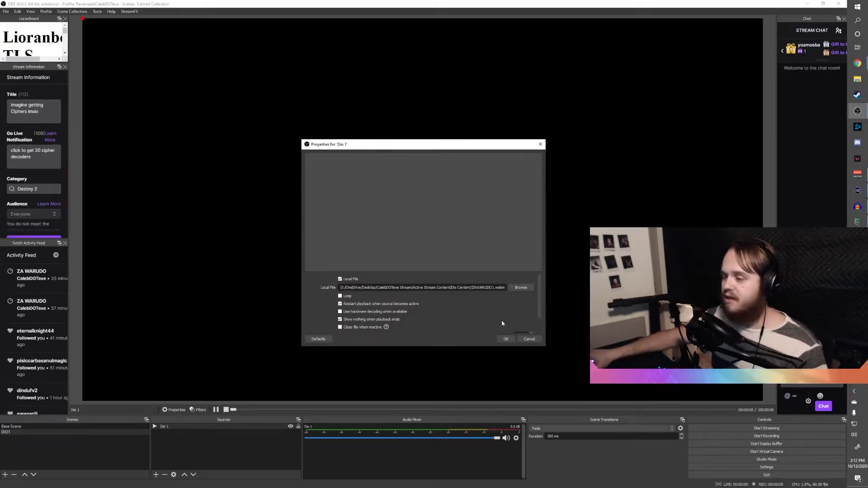
scroll(506, 328, down, 2)
click(506, 339)
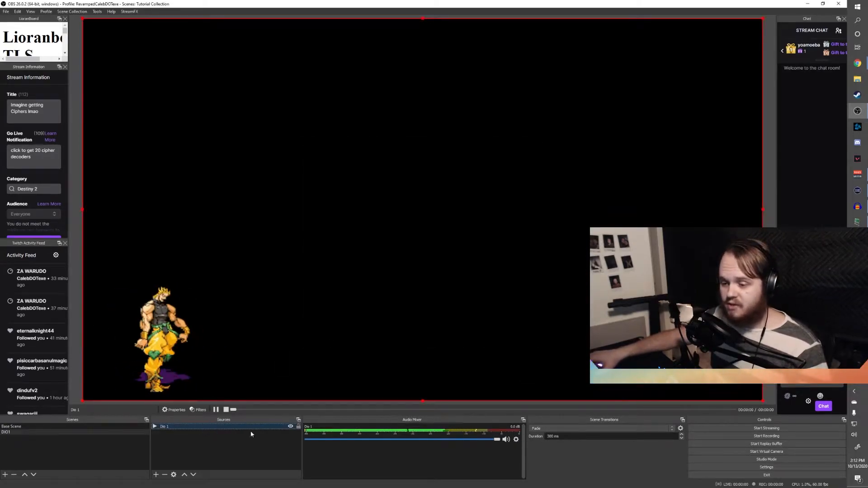
Set the Dio 1 source's audio monitoring to Monitor and Output in the advanced audio properties
click(157, 432)
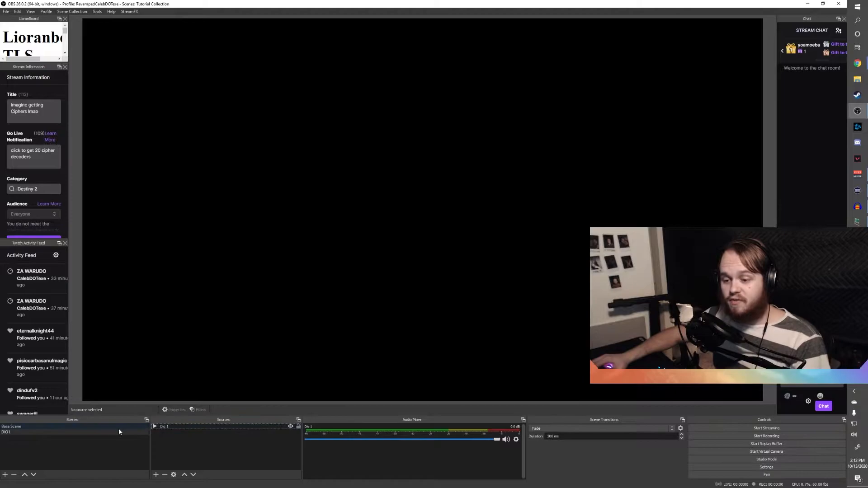
click(516, 440)
click(547, 430)
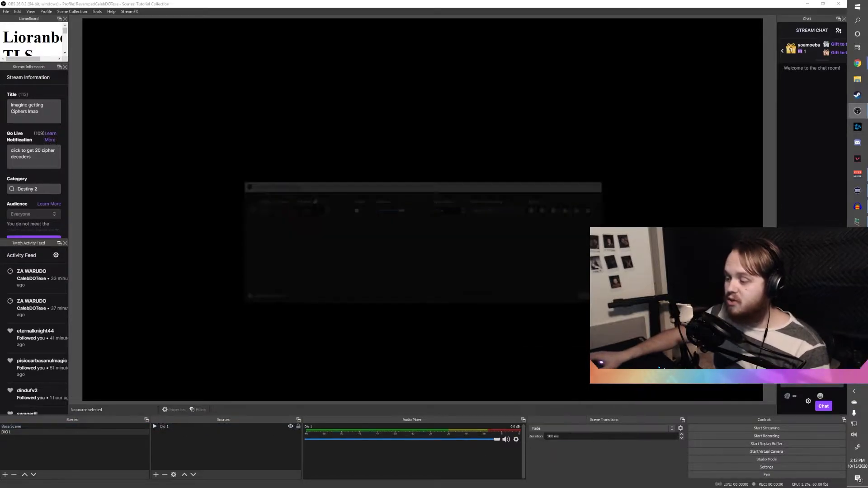
click(502, 211)
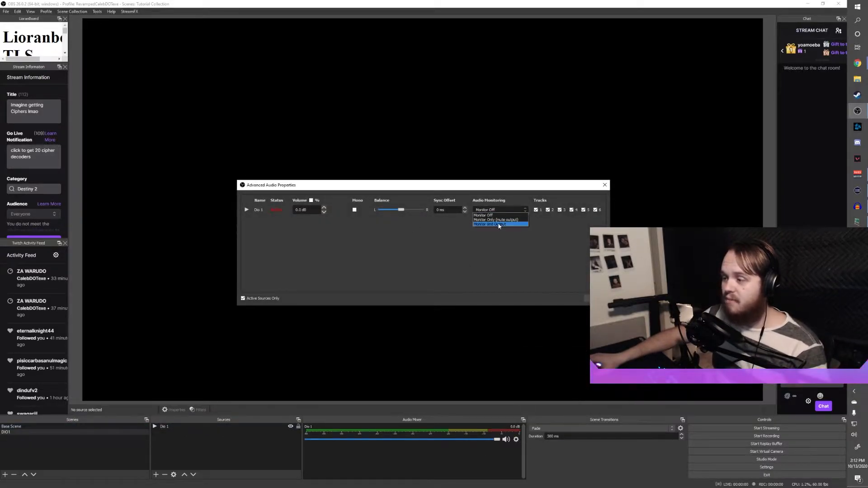
click(500, 224)
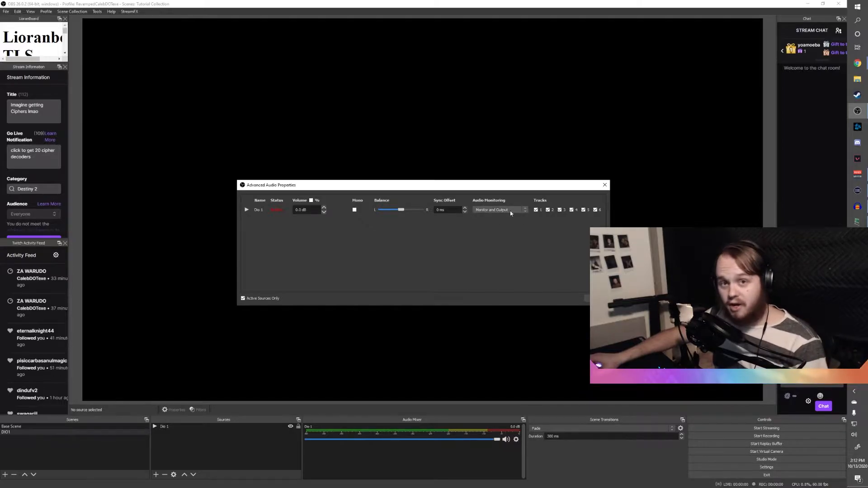
click(595, 299)
View Base Scene and DIO1 in turn, and add a new scene named Freeze Frame
click(104, 428)
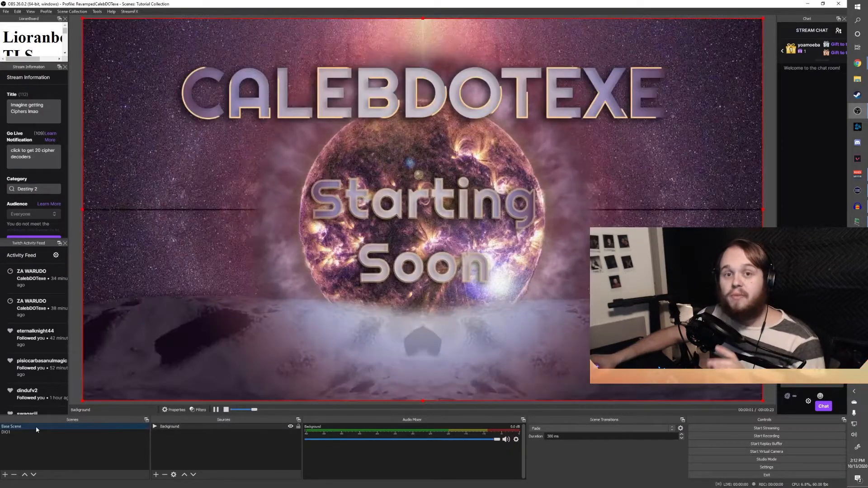
click(30, 435)
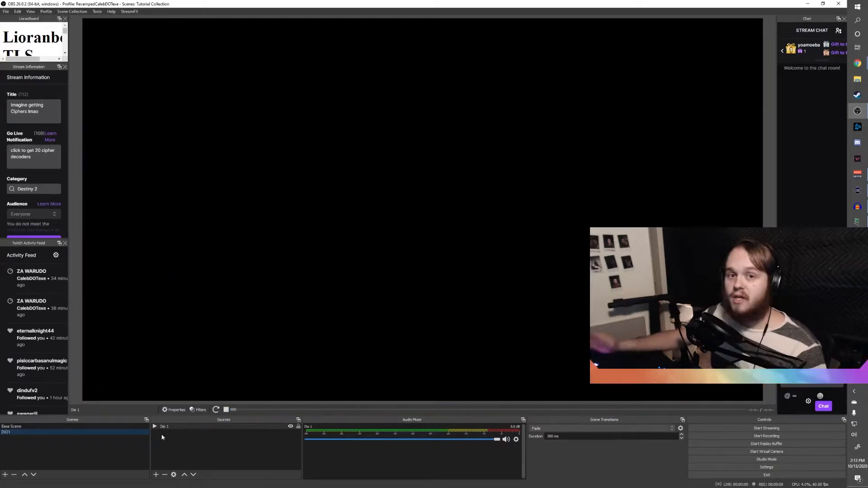
right_click(103, 444)
click(135, 448)
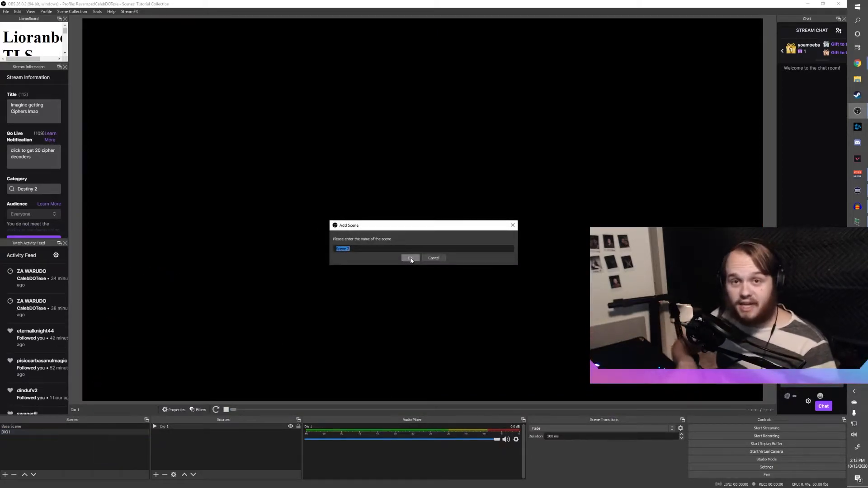
text(Freeze Fra)
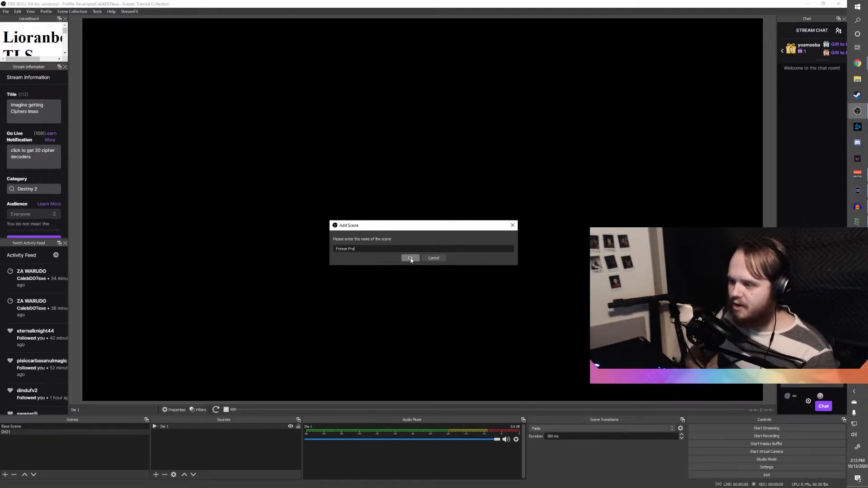
text(me)
click(411, 258)
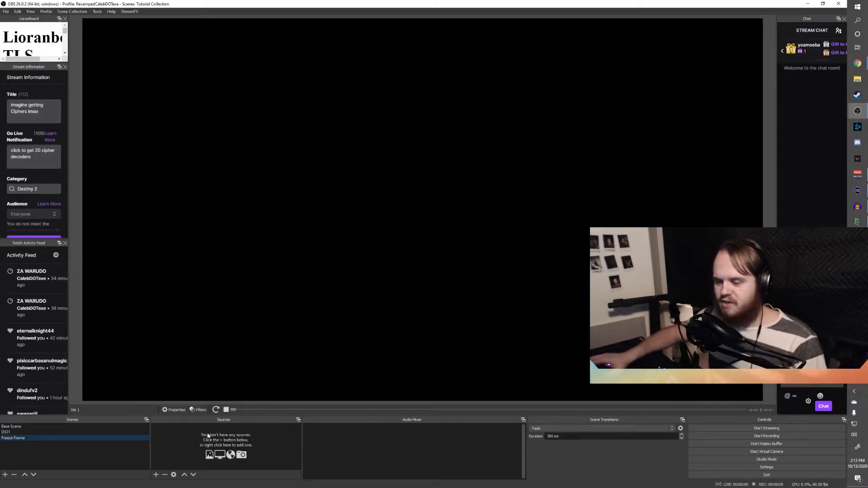
Add a media source named Dio 3 to the Freeze Frame scene, using zawarudo333.webm from the Dio Content folder as its local file
right_click(207, 435)
mouse_move(218, 439)
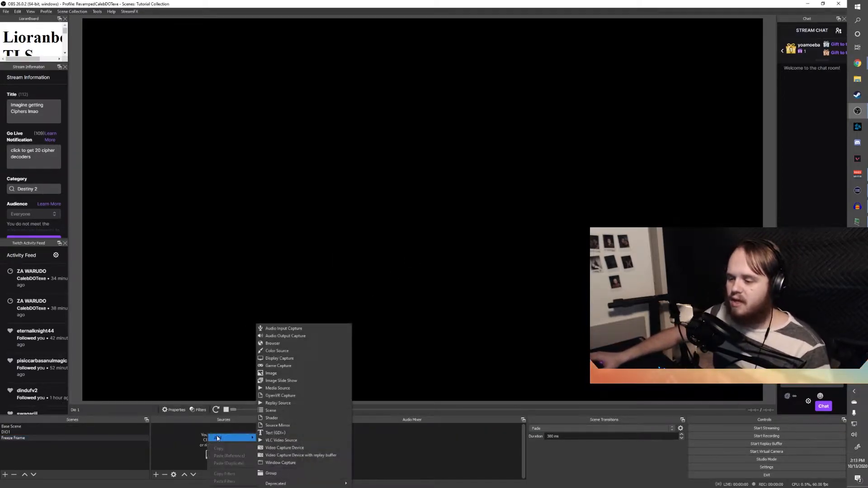
click(278, 389)
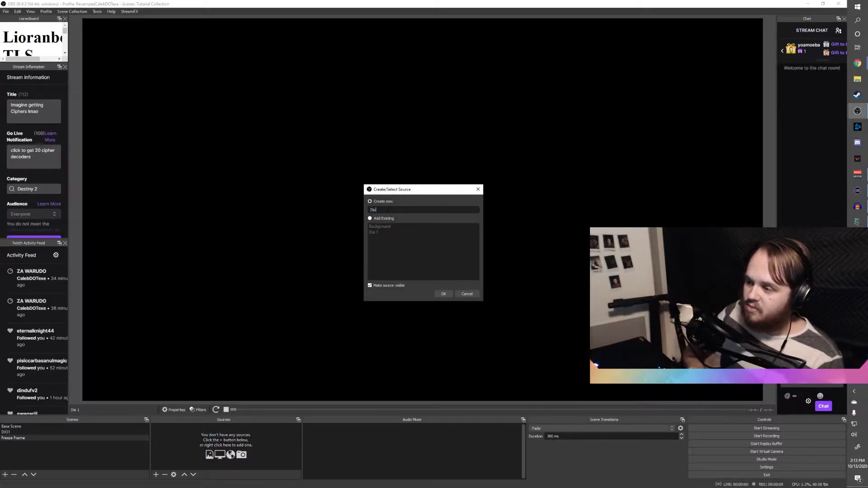
text(Dio 3)
click(443, 294)
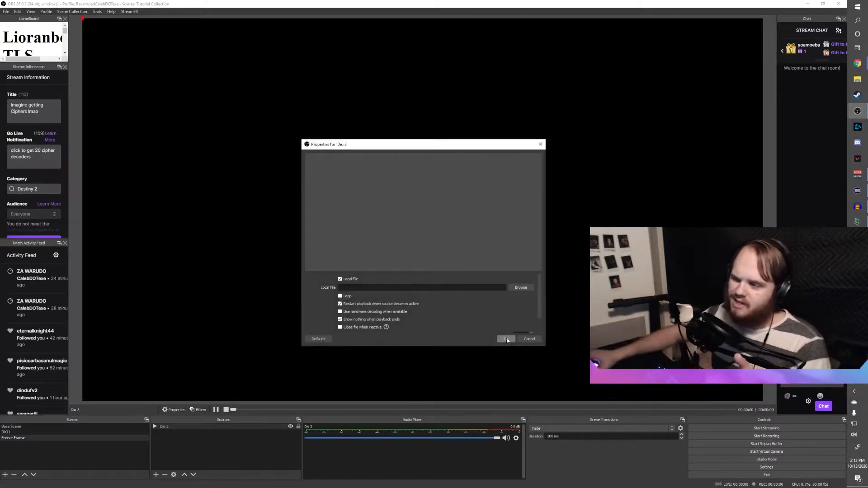
click(521, 288)
double_click(457, 205)
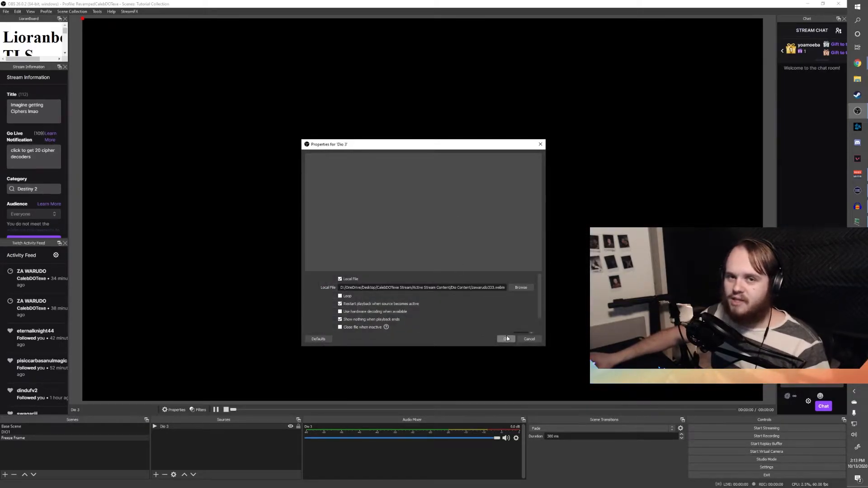
click(506, 338)
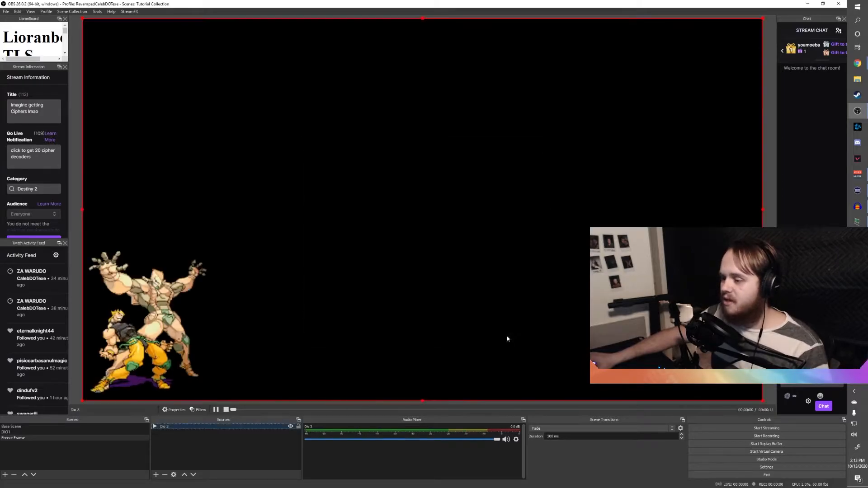
Set the Dio 3 source's audio monitoring to Monitor and Output in the advanced audio properties
right_click(184, 425)
click(500, 456)
click(516, 440)
click(538, 437)
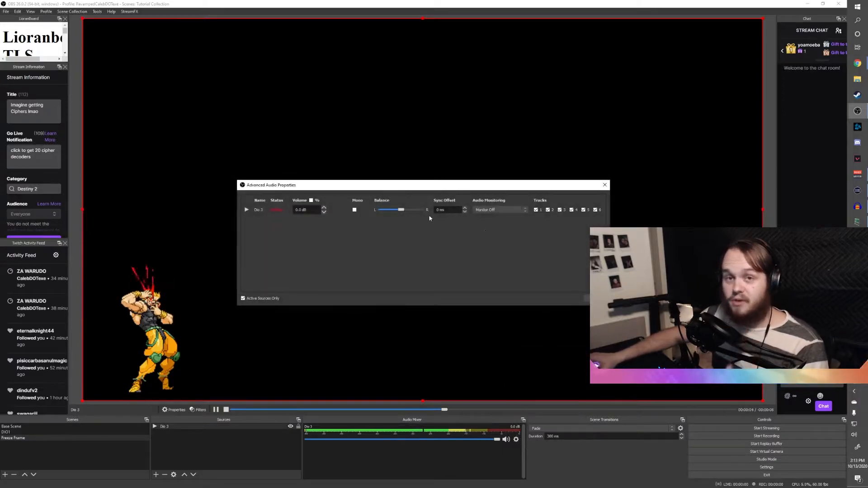
click(486, 210)
click(485, 226)
click(594, 299)
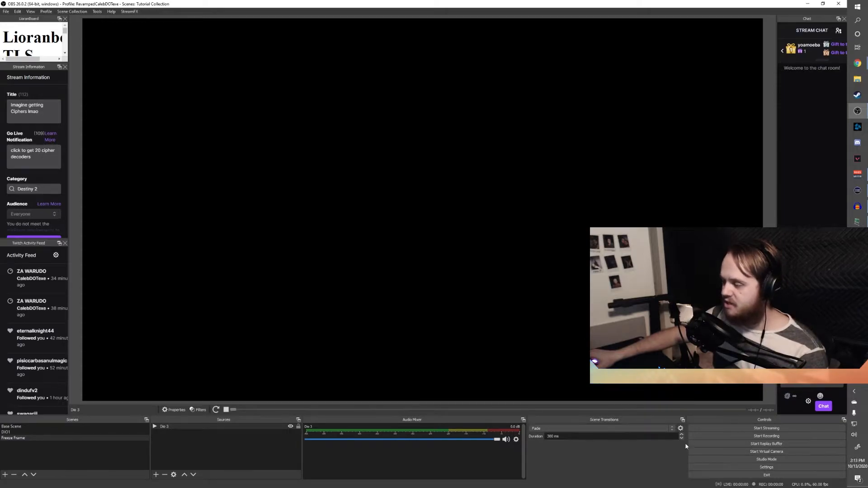
Add a Stinger scene transition named DIO Transition, using ZAWARUDO2.webm from the Dio Content folder as its video file
click(636, 428)
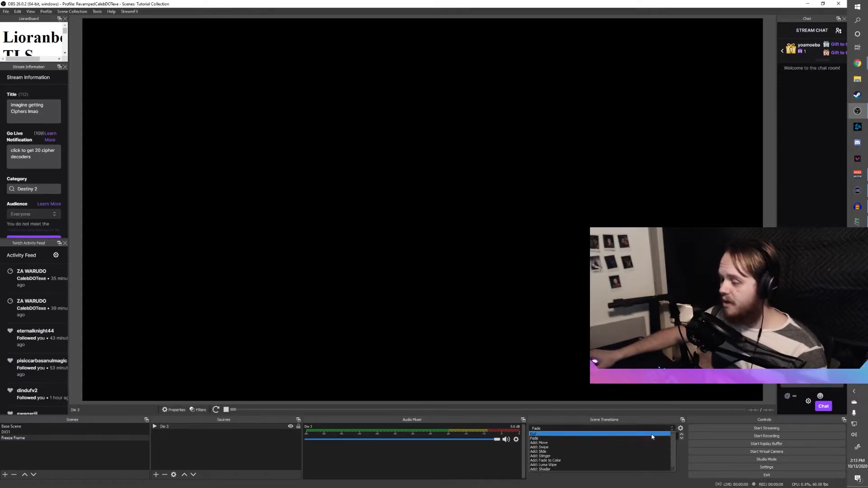
click(628, 459)
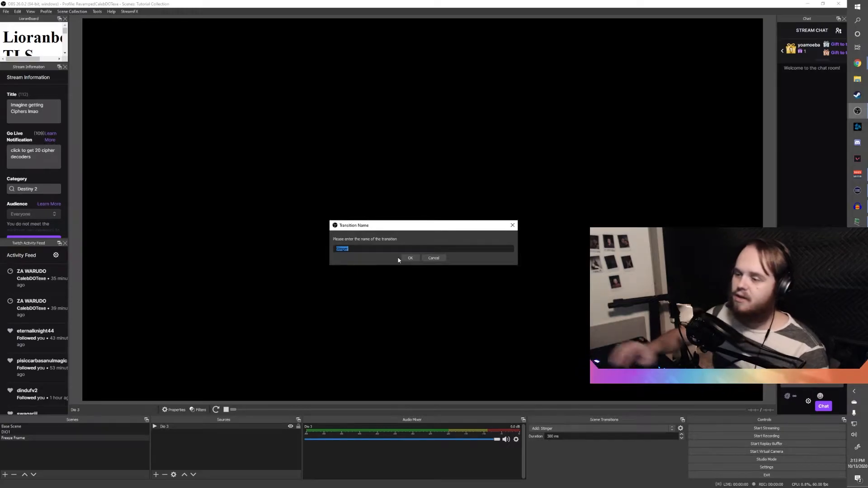
text(DI)
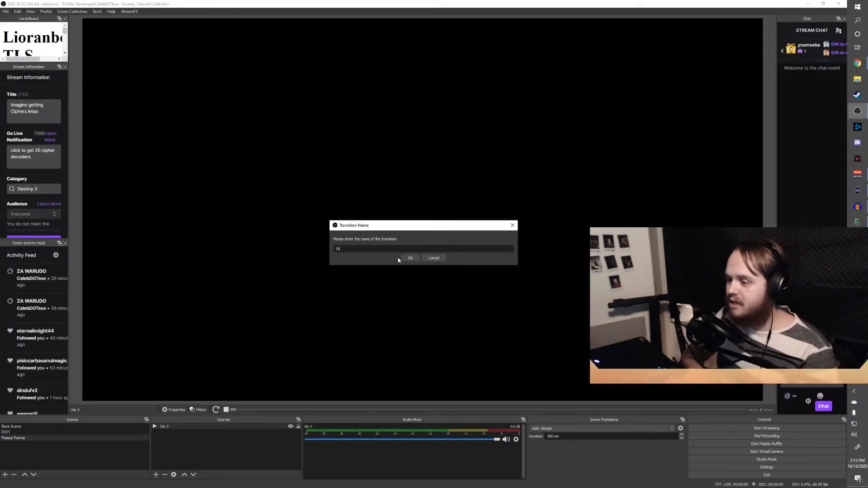
text(O Transition)
key(Return)
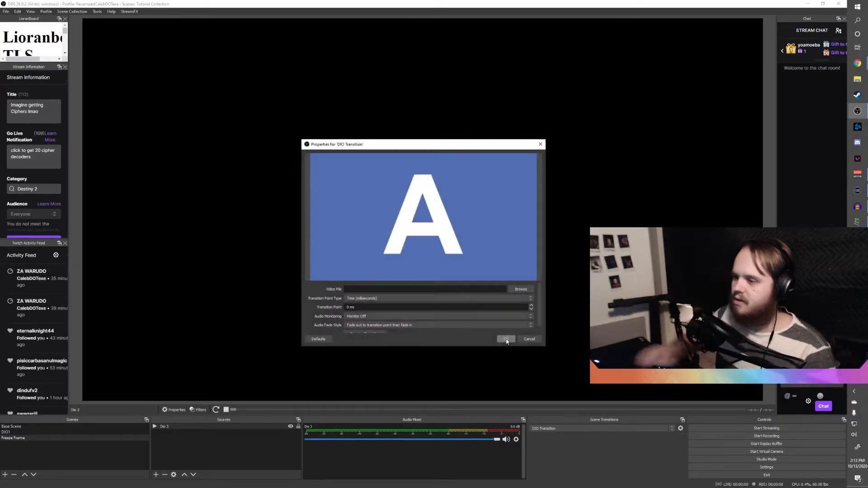
click(521, 289)
click(417, 216)
double_click(417, 216)
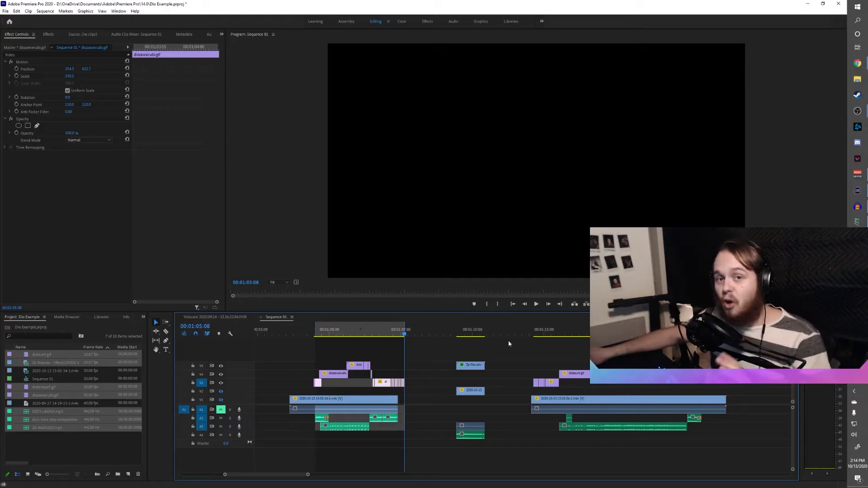
In Premiere Pro, scrub through the Za Warudo effect clip to examine how long after its start it fully covers the frame
click(403, 352)
drag(460, 332, 472, 334)
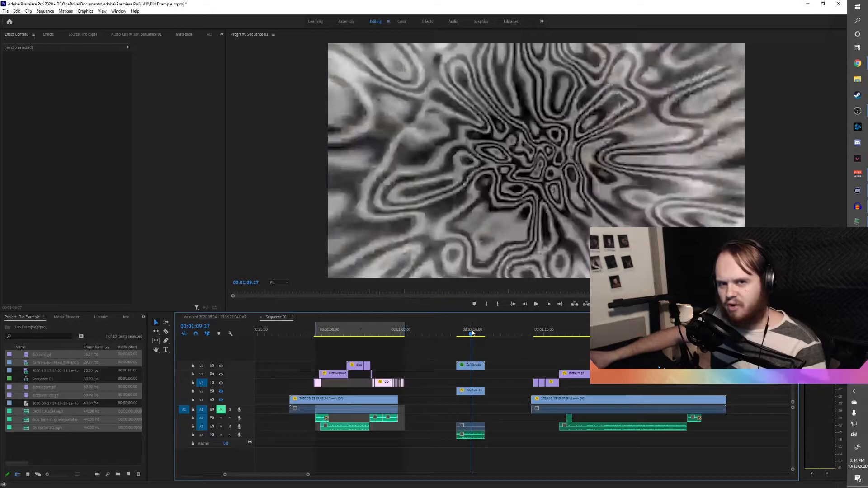
mouse_move(471, 333)
mouse_down()
mouse_move(460, 334)
mouse_move(468, 336)
mouse_up()
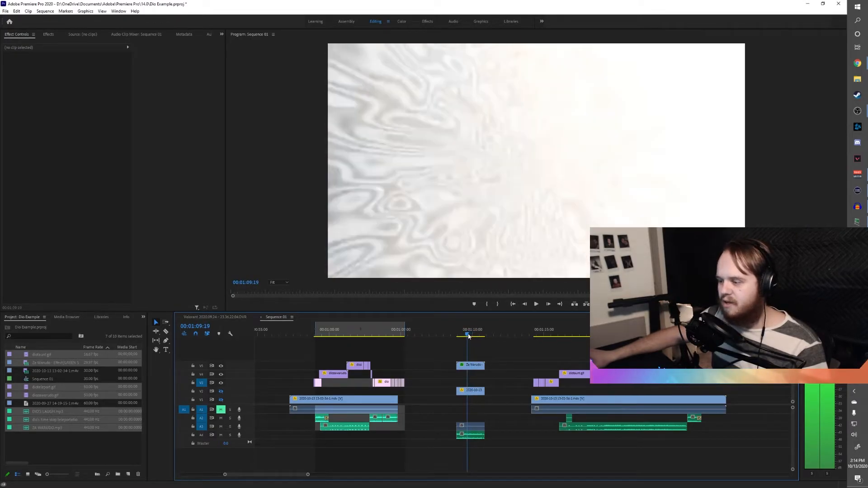
key(=)
key(=)
key(=)
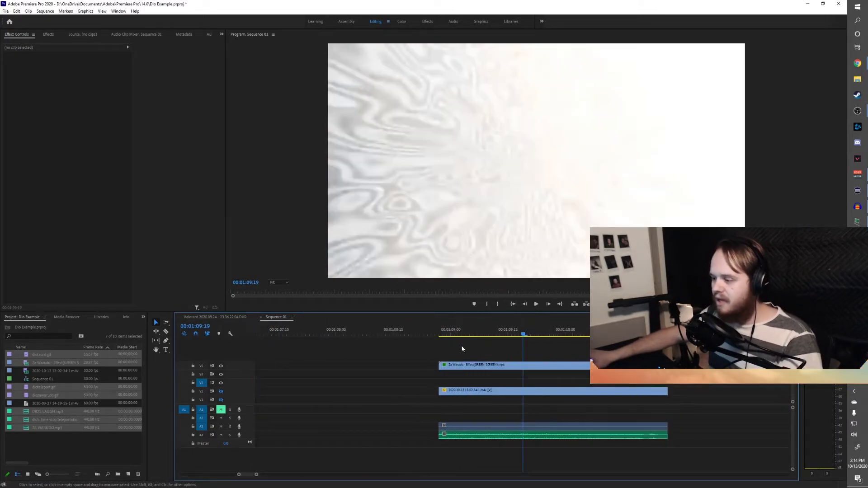
drag(441, 335, 441, 334)
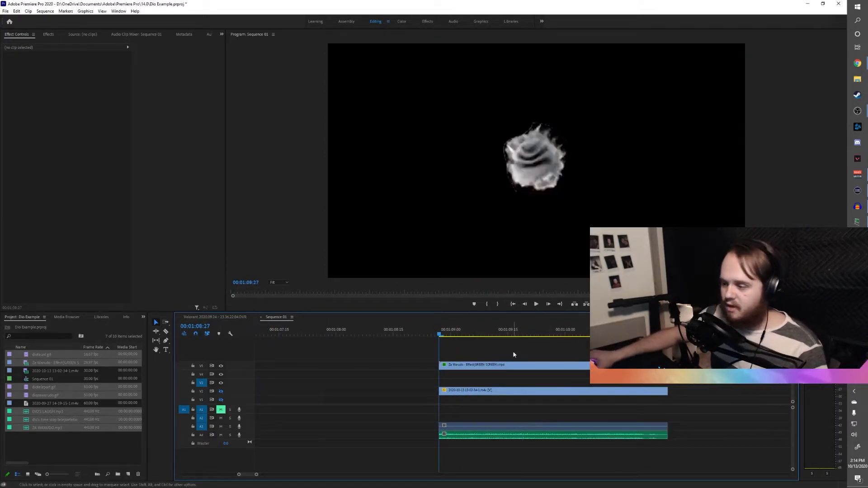
click(528, 333)
click(433, 333)
click(521, 332)
click(436, 333)
click(514, 330)
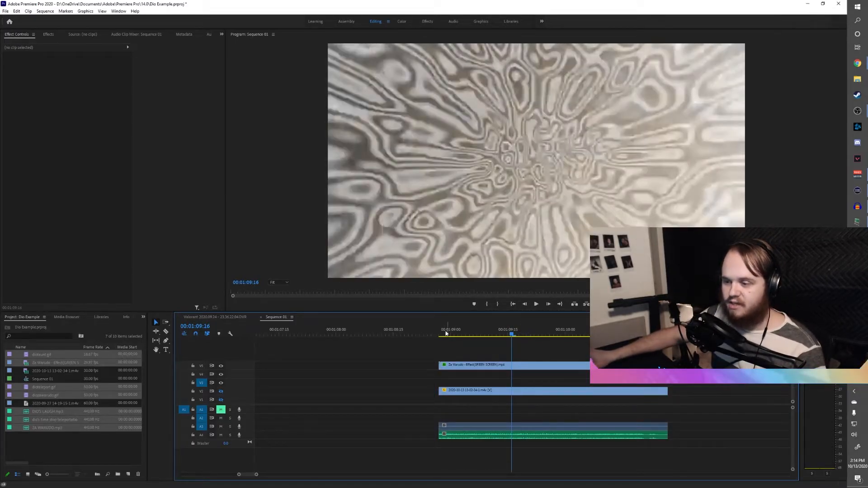
click(554, 330)
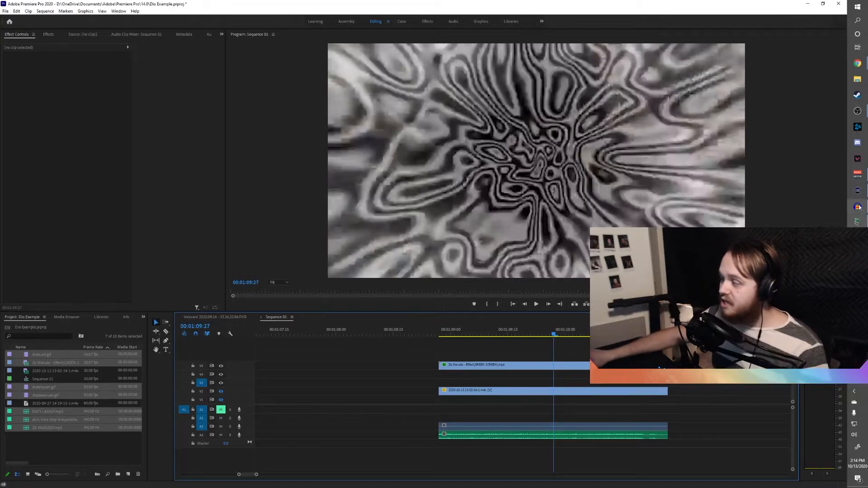
Back in OBS, set DIO Transition's transition point to 900 ms and its audio monitoring to Monitor and Output
mouse_move(859, 206)
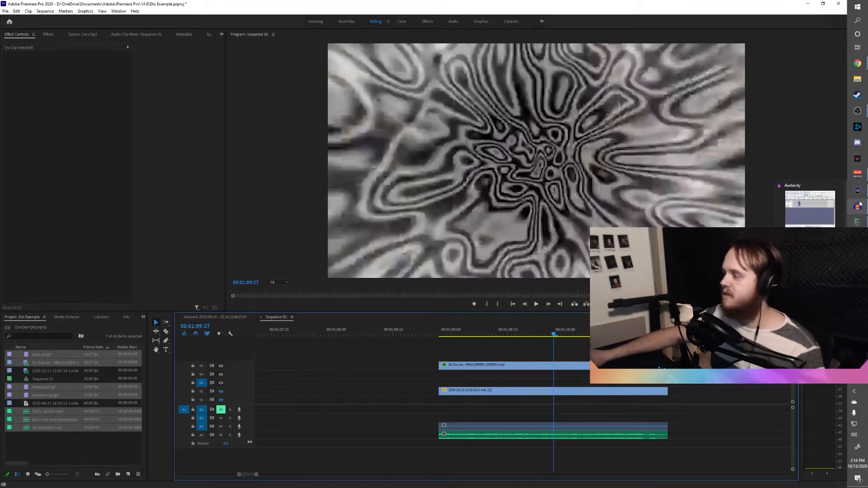
click(805, 92)
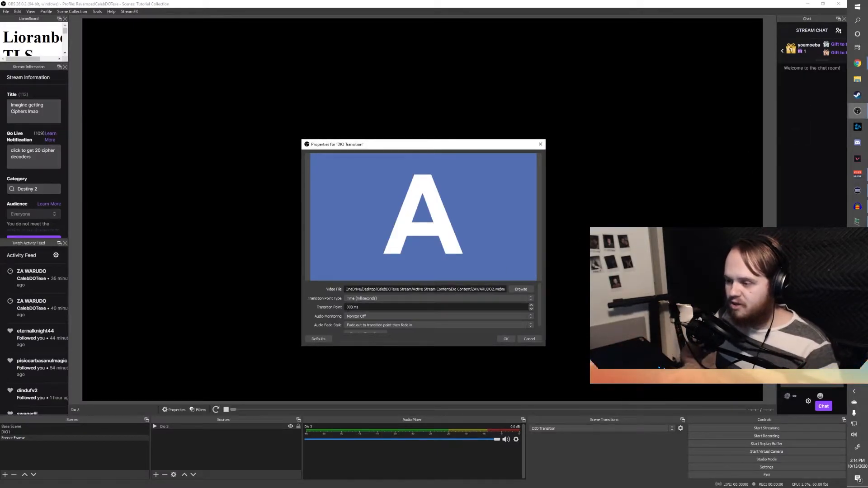
click(375, 317)
click(374, 323)
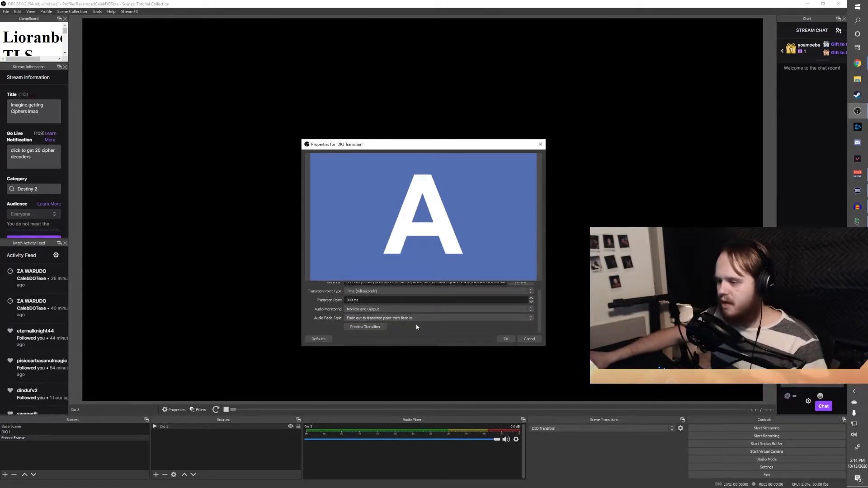
scroll(322, 313, up, 1)
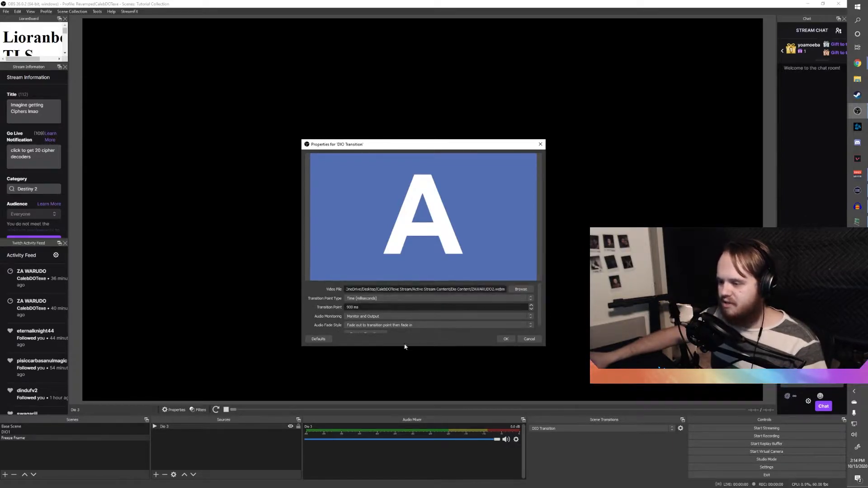
click(505, 338)
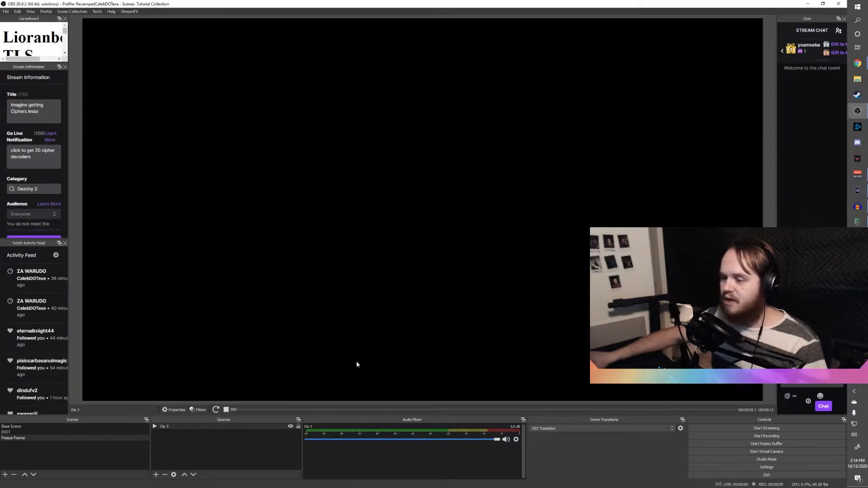
Preview DIO Transition by switching to DIO1, Freeze Frame, Base Scene and Freeze Frame in turn
click(59, 433)
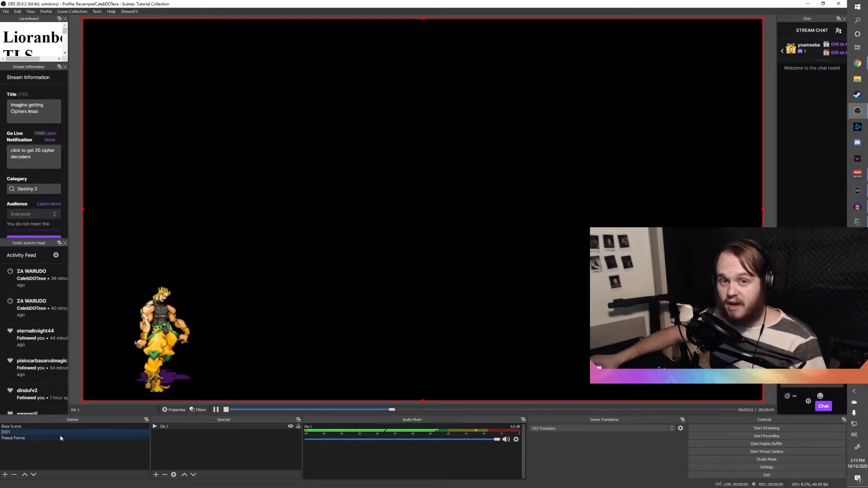
click(61, 437)
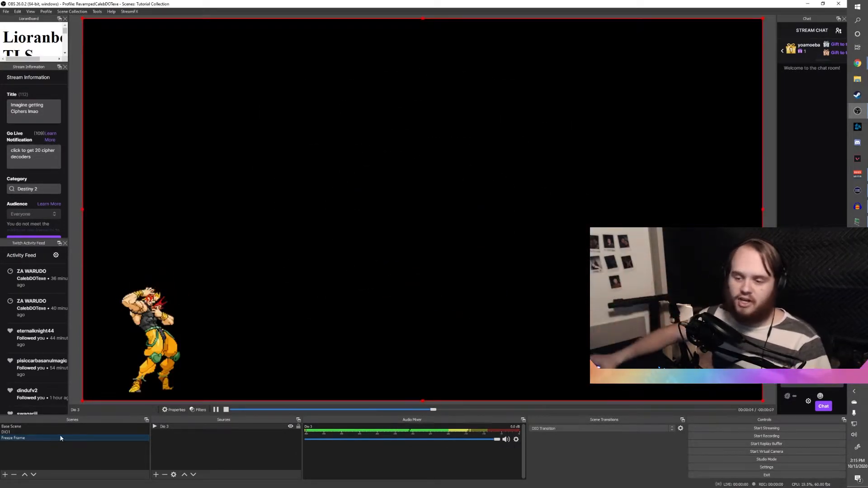
click(35, 427)
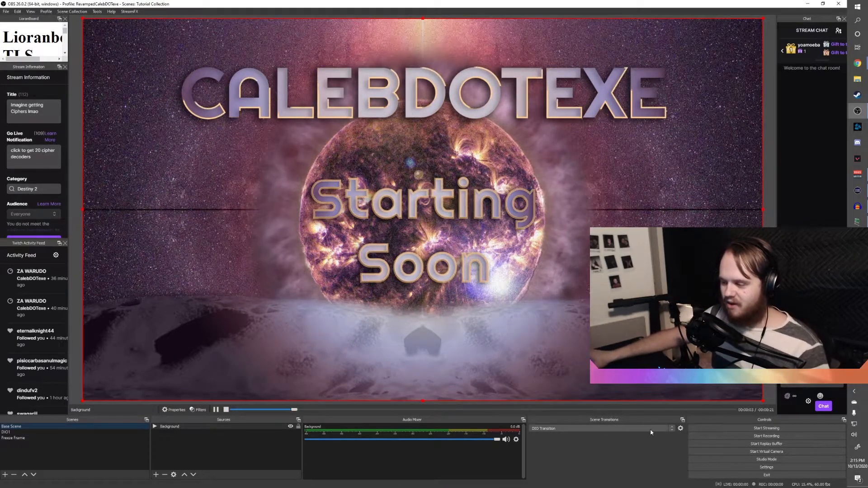
click(43, 439)
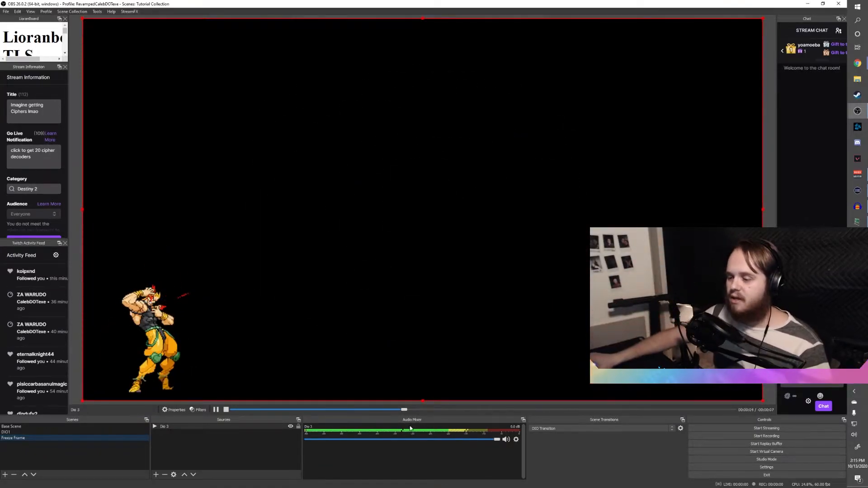
Test the transition with Dio 3 muted by switching to Base Scene and back to Freeze Frame, and unmute Dio 3
click(506, 439)
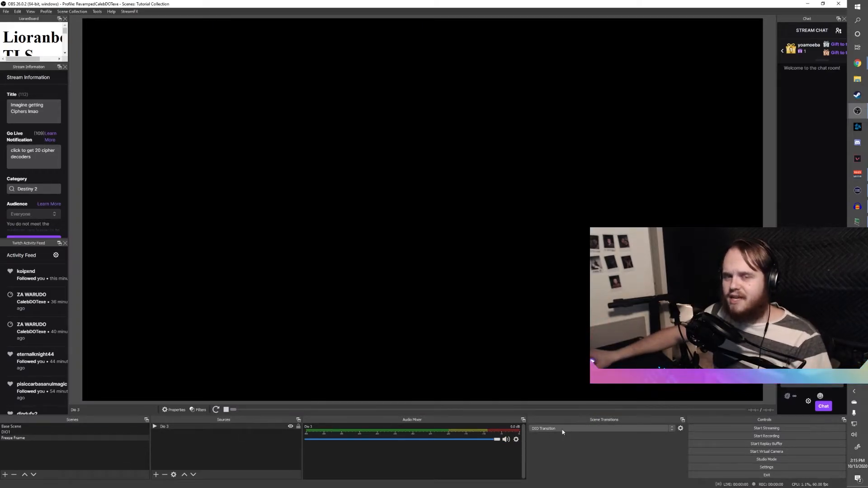
click(20, 426)
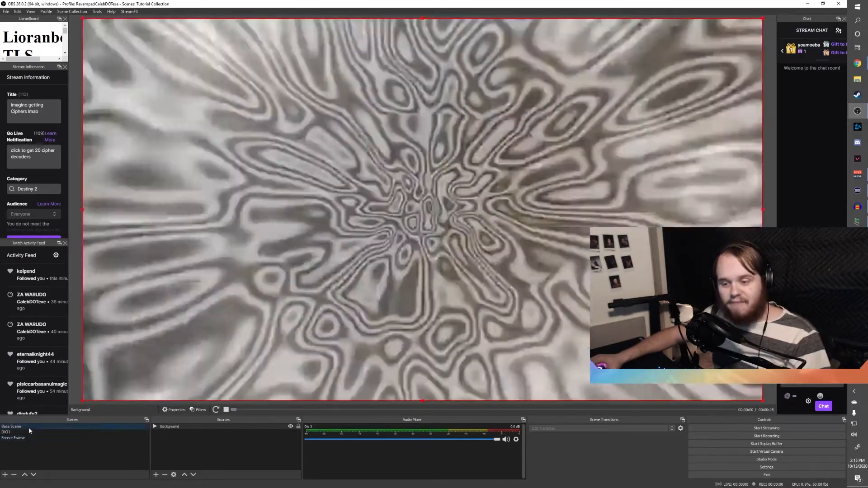
click(30, 437)
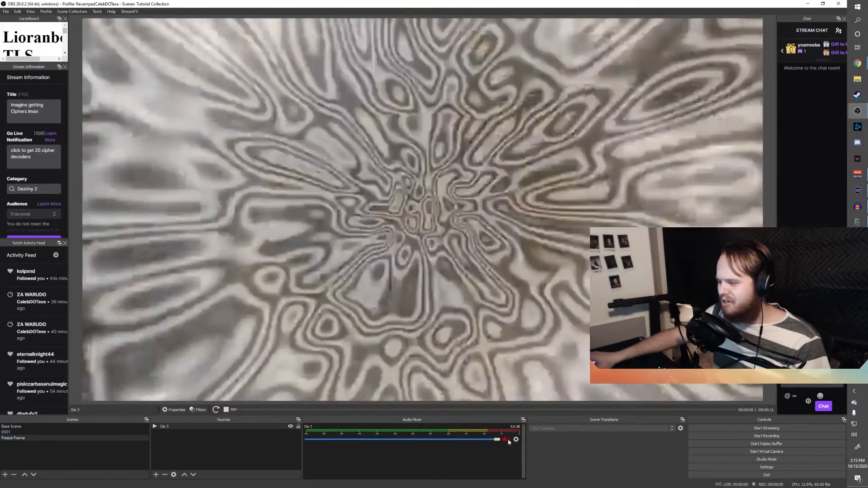
click(506, 439)
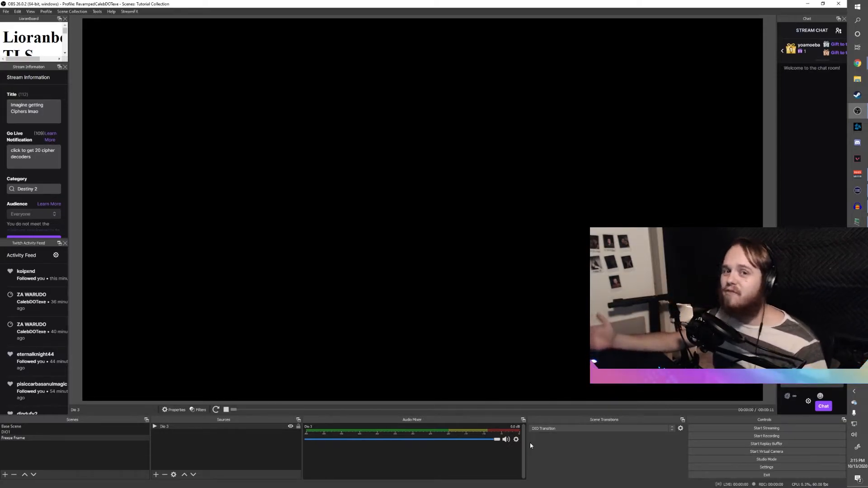
Set the Freeze Frame scene's transition override to DIO Transition
right_click(38, 438)
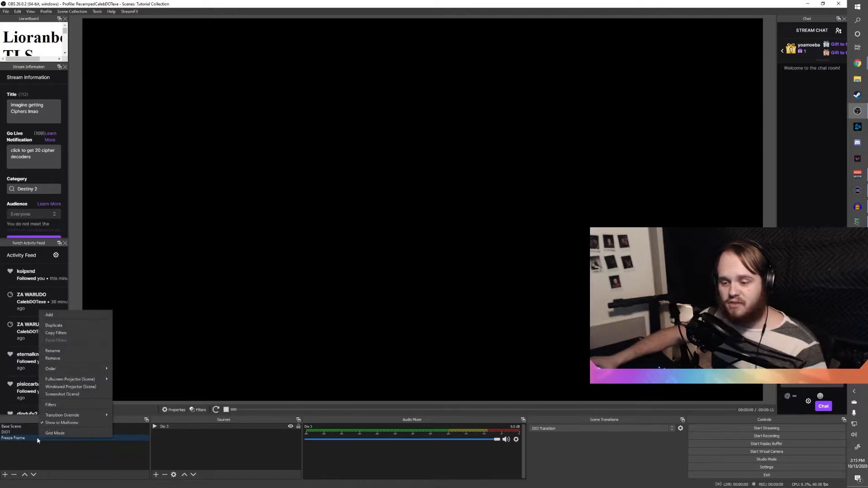
mouse_move(61, 417)
click(12, 438)
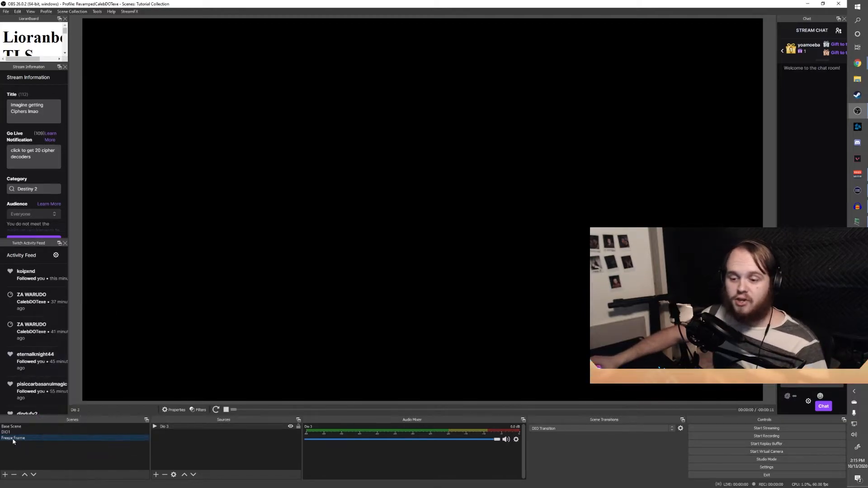
right_click(13, 439)
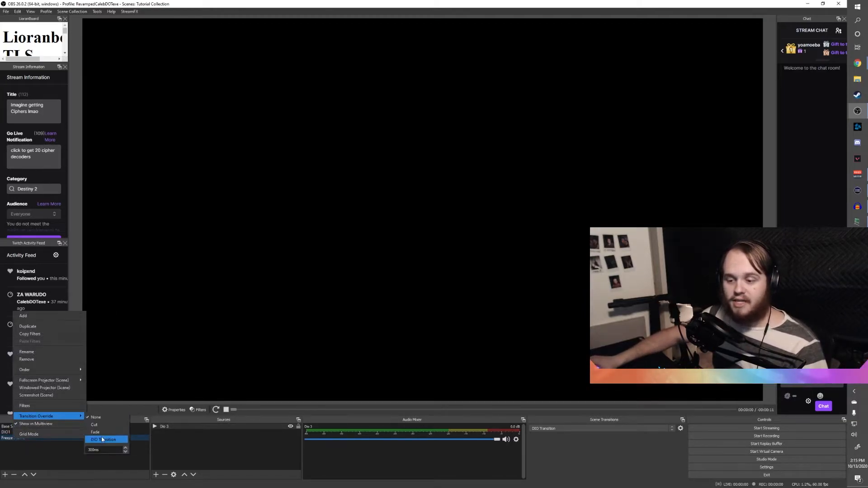
click(102, 440)
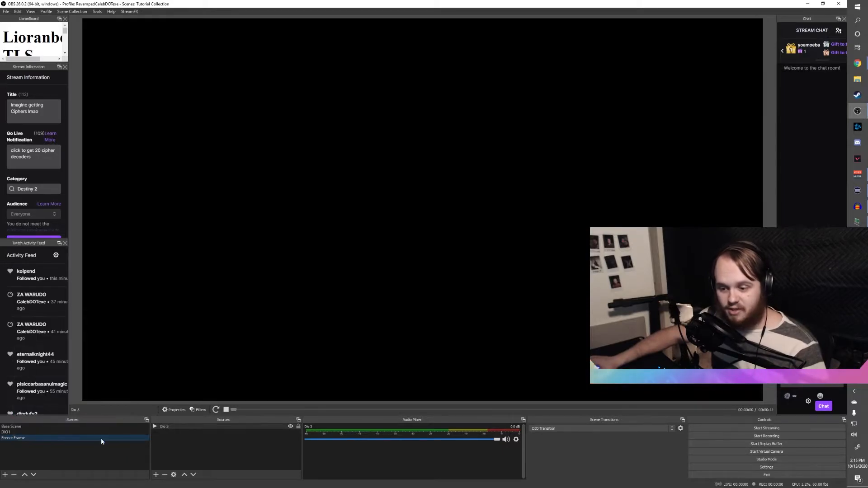
Switch to the DIO1 scene and set the default scene transition to Cut
click(78, 433)
click(545, 429)
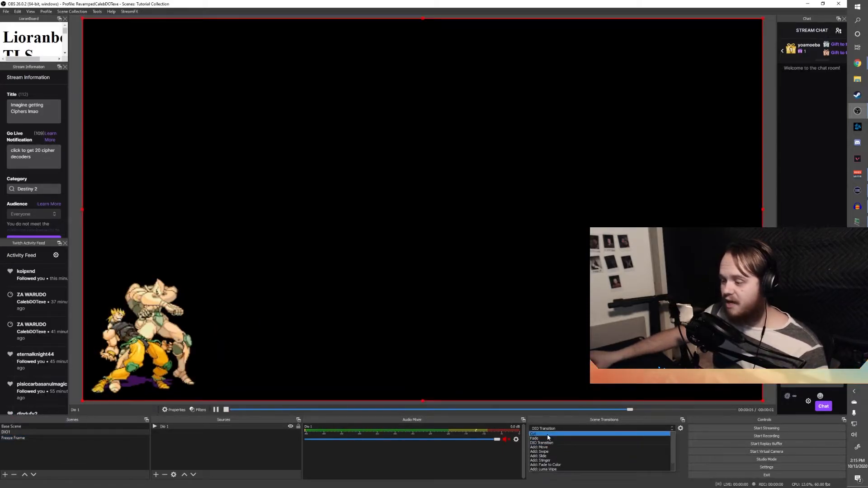
click(547, 435)
Test the Cut transition by switching repeatedly between Base Scene and DIO1, ending on Base Scene
click(34, 428)
click(33, 433)
click(33, 427)
click(34, 433)
click(34, 427)
click(34, 433)
click(35, 427)
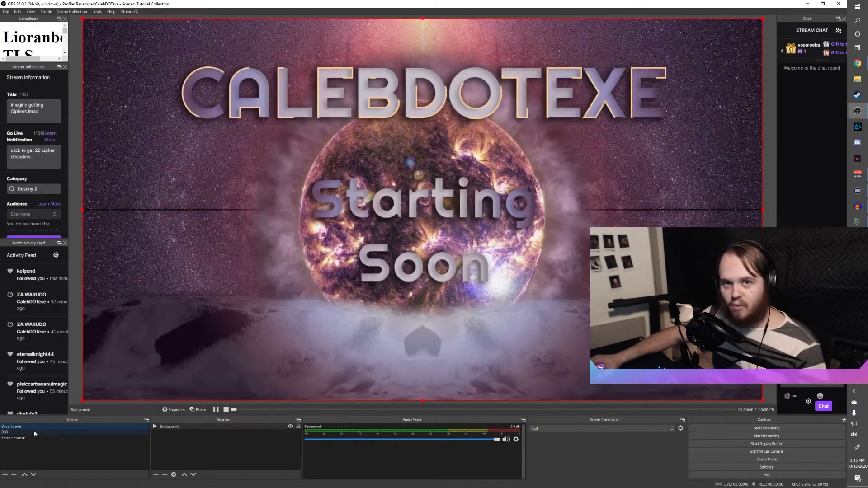
Preview the time-stop sequence by switching from DIO1 to Freeze Frame, back to Base Scene, and again through DIO1 to Freeze Frame
click(33, 433)
click(22, 438)
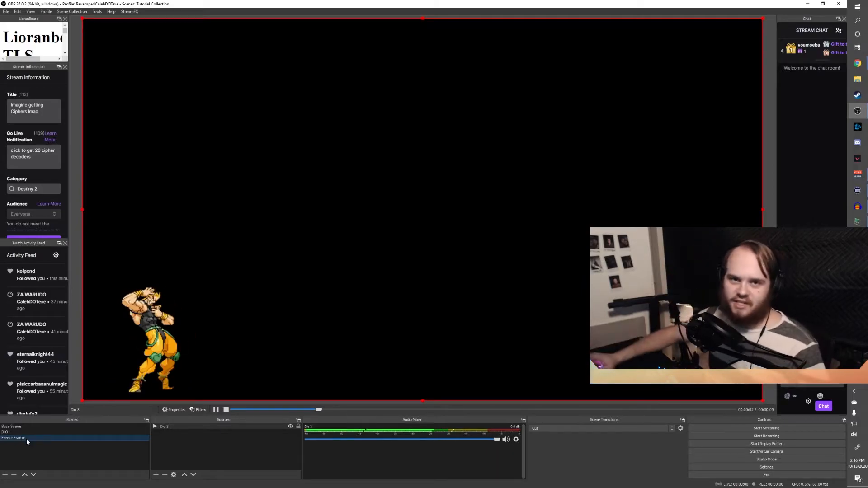
click(63, 427)
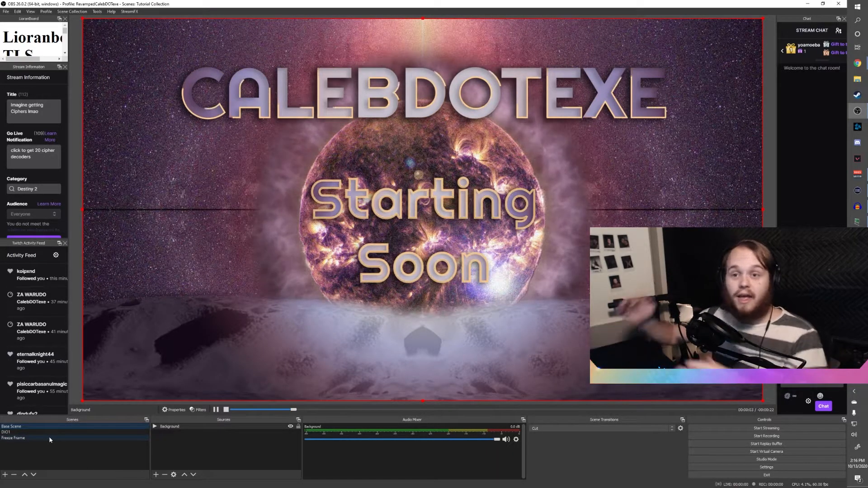
click(28, 433)
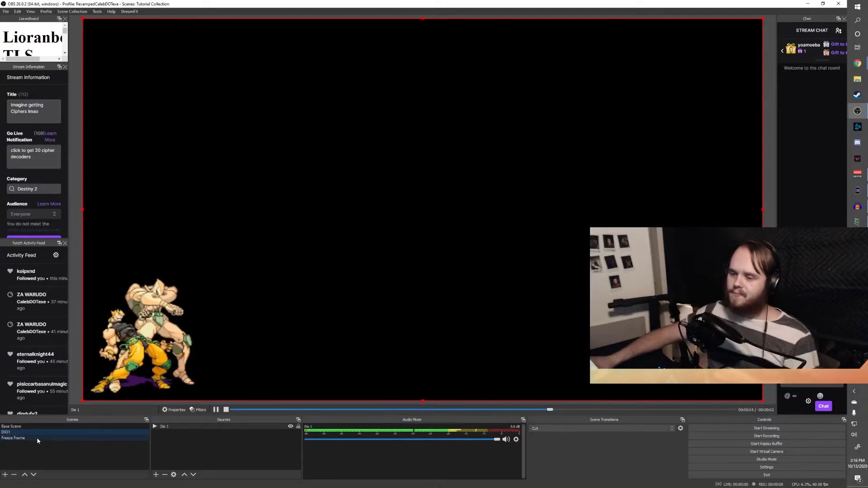
click(36, 438)
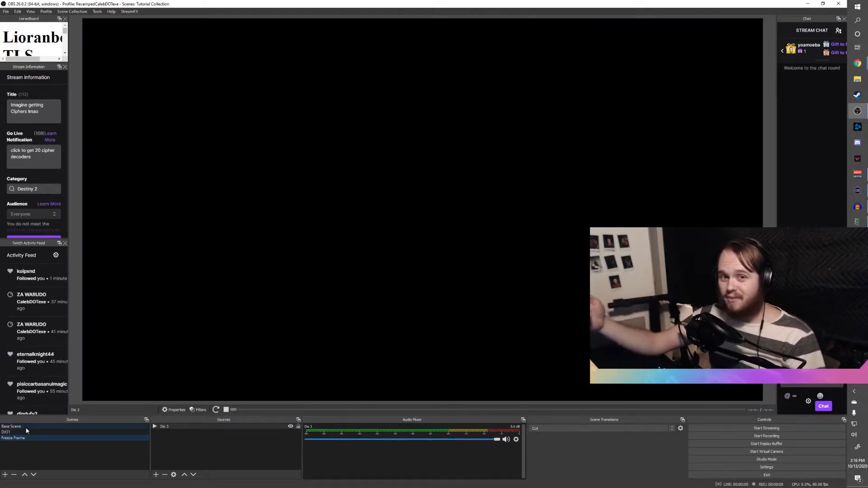
Add the Webcam source to the Freeze Frame scene and remove the existing Freeze filter from it
right_click(179, 445)
mouse_move(190, 398)
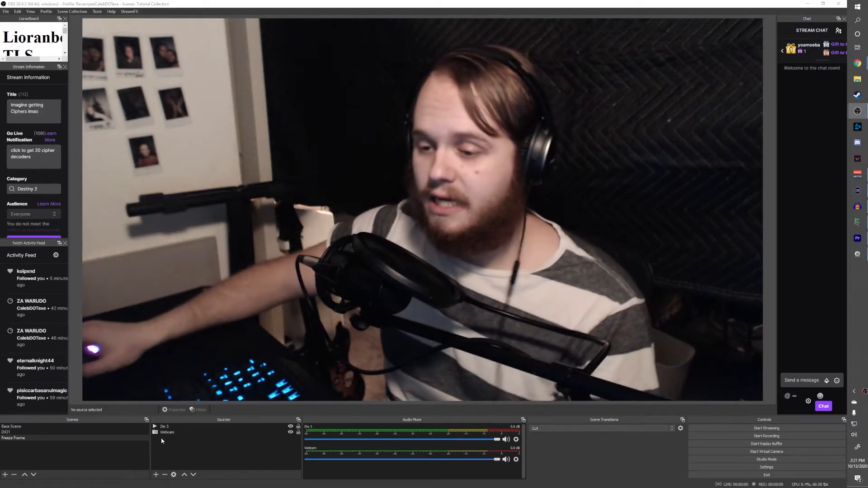
click(165, 433)
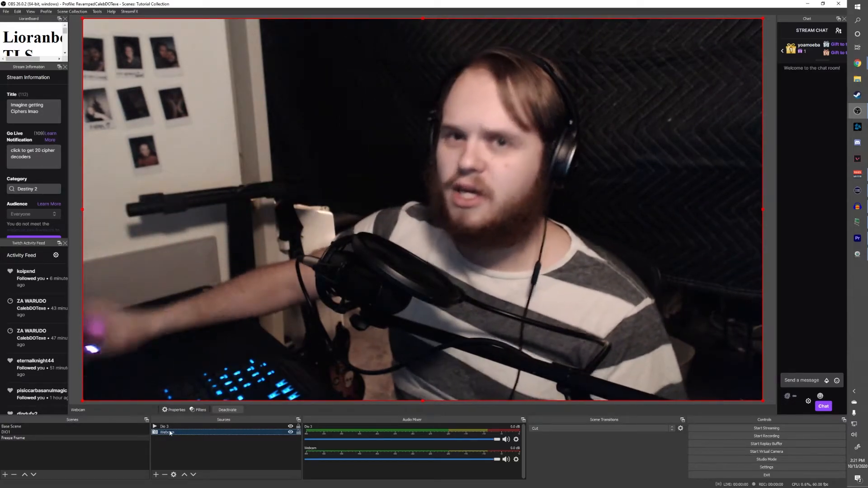
right_click(170, 433)
click(186, 398)
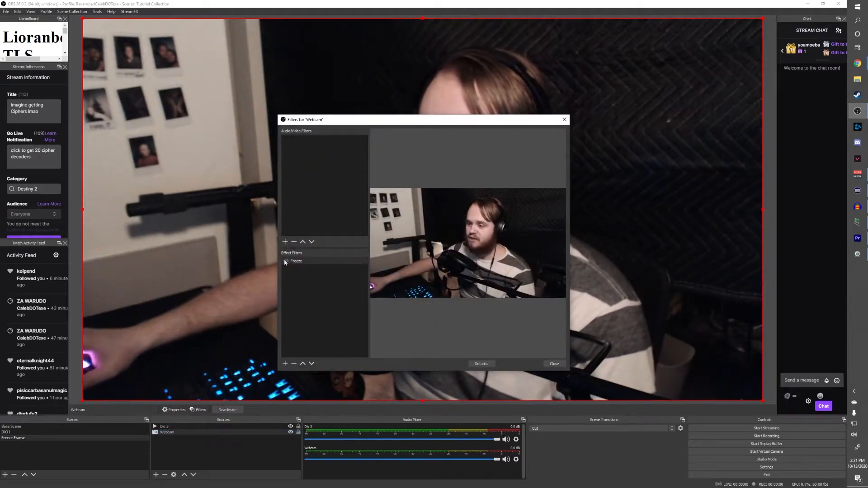
click(301, 263)
key(Delete)
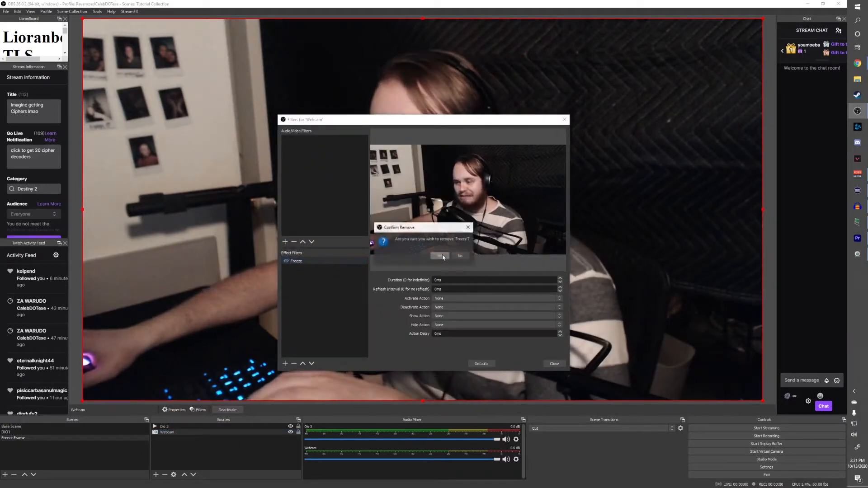
click(443, 259)
Add a Freeze effect filter to the Webcam source and open its Activate Action choices
click(285, 364)
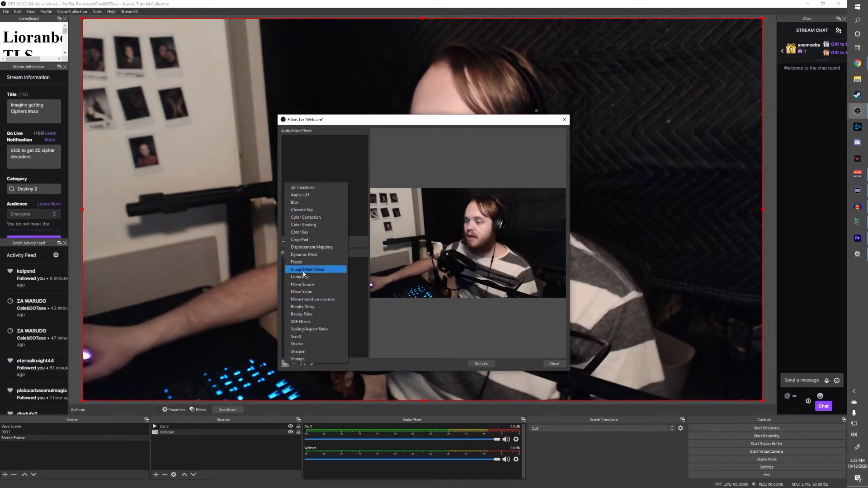
click(302, 263)
click(411, 258)
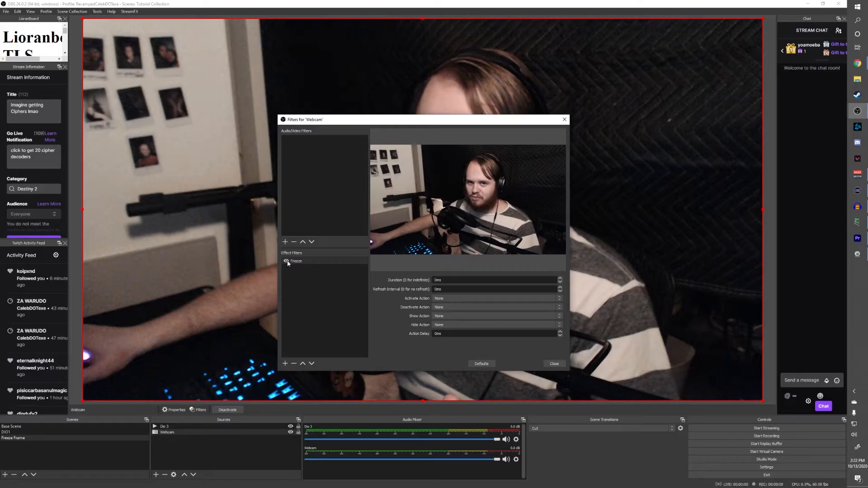
drag(397, 121, 512, 98)
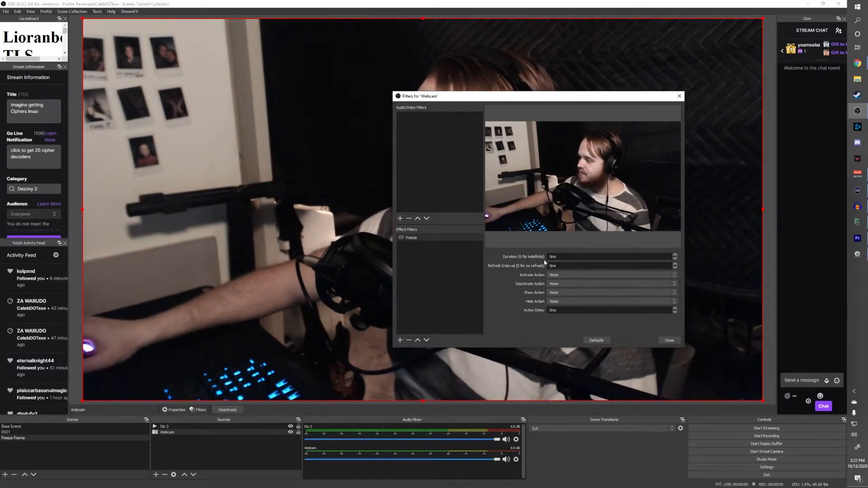
click(553, 276)
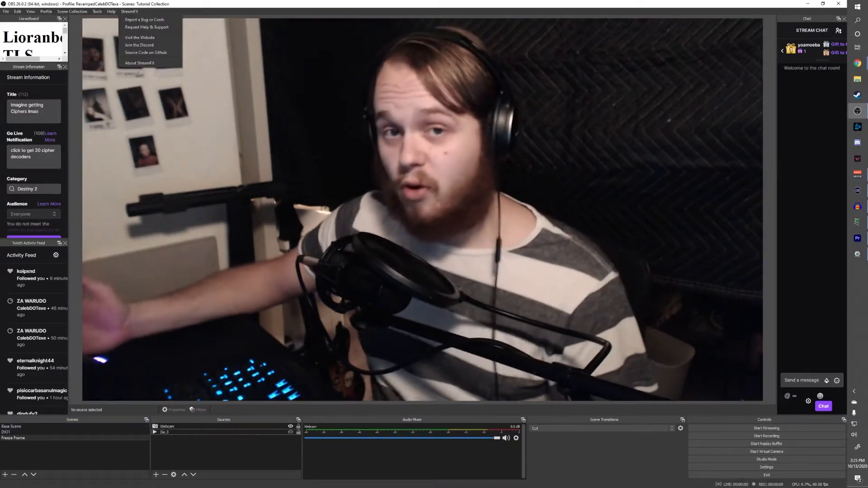
key(Escape)
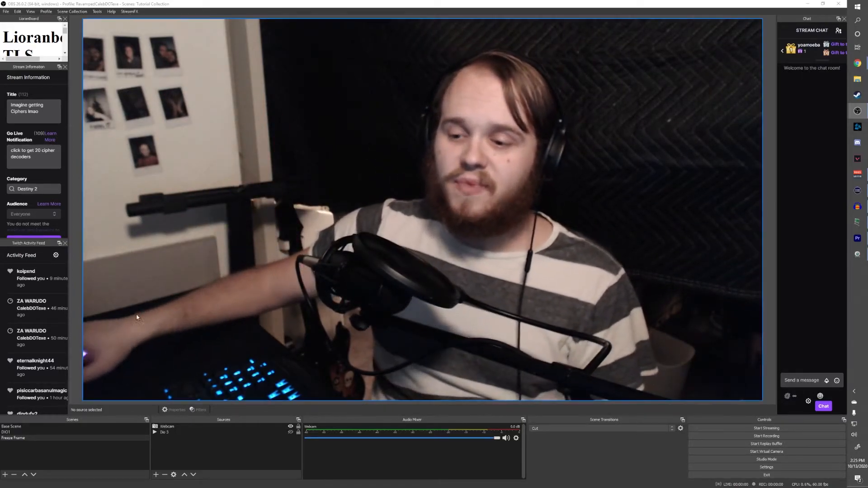
right_click(163, 441)
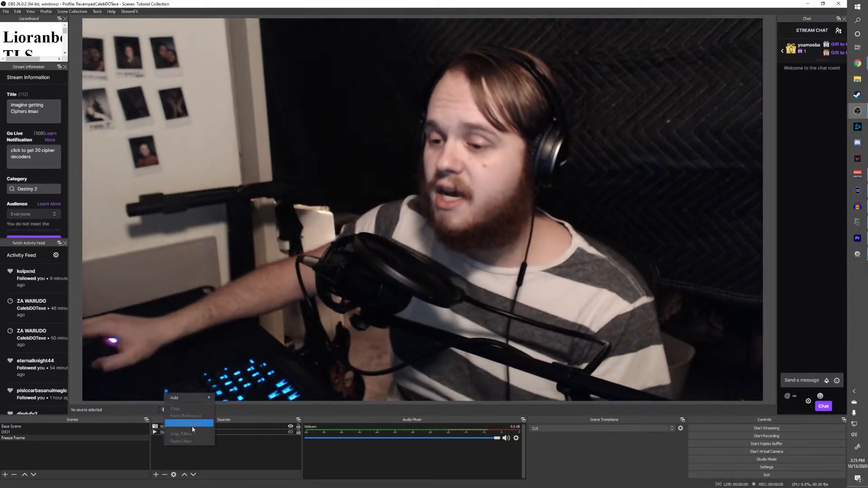
mouse_move(190, 398)
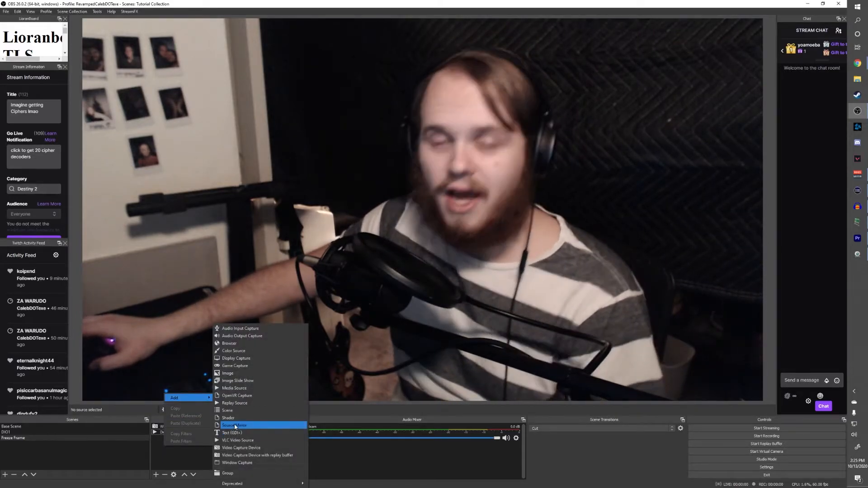
click(234, 425)
key(Escape)
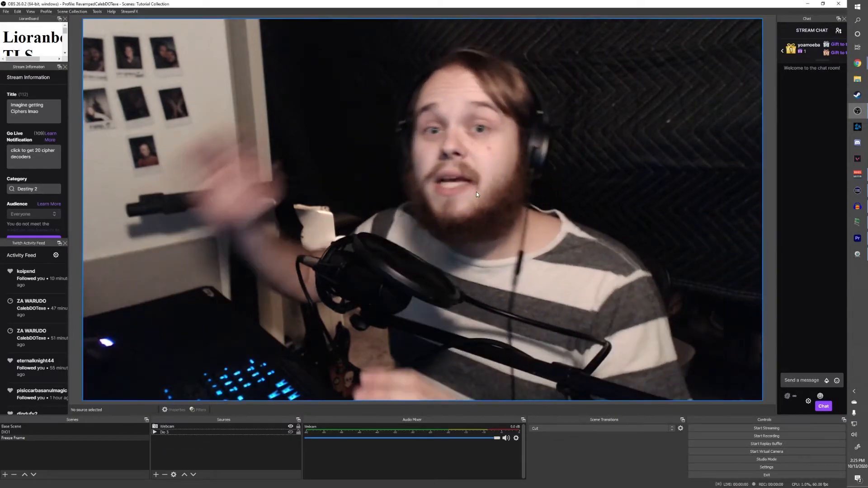
click(175, 426)
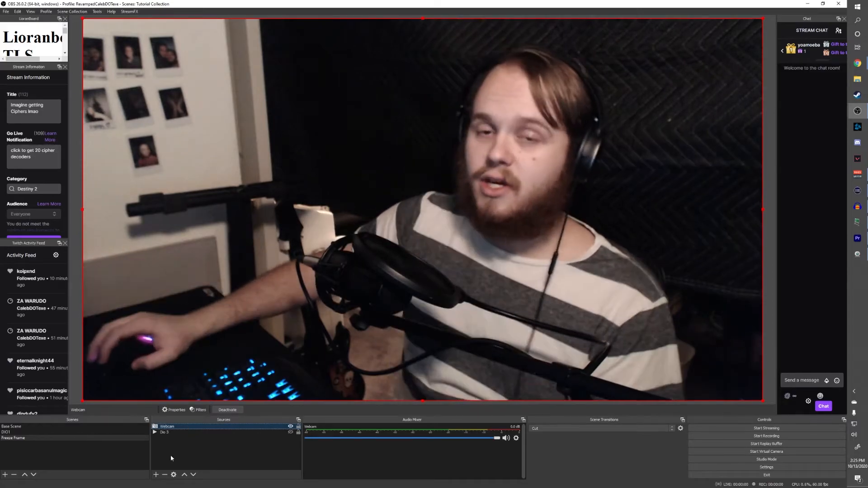
Add a Source Mirror named Webcam Mirror to the Freeze Frame scene, with Webcam as its mirrored source
click(156, 474)
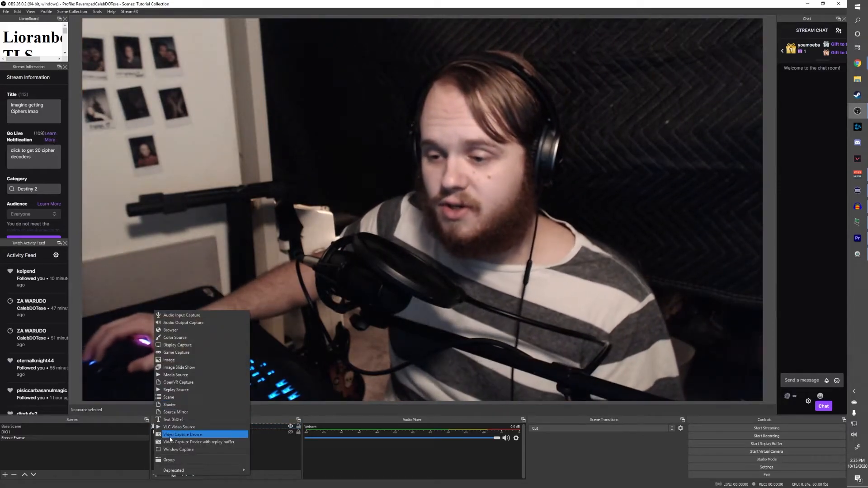
click(173, 413)
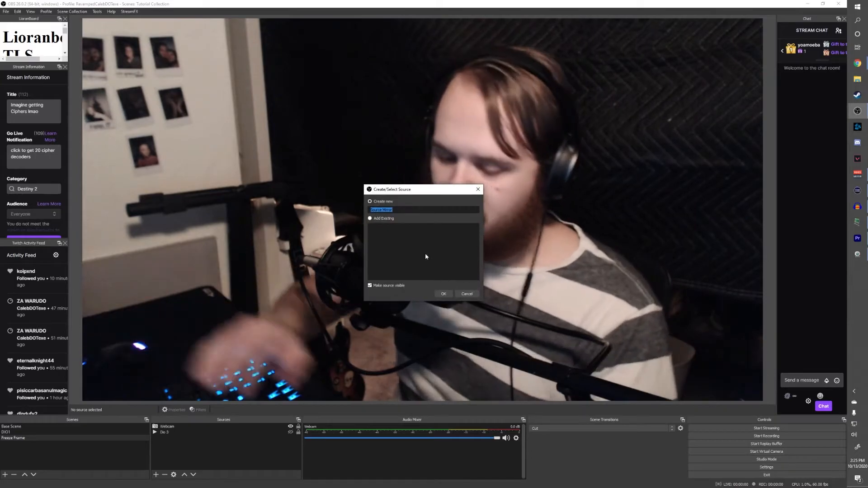
text(Webcam Mi)
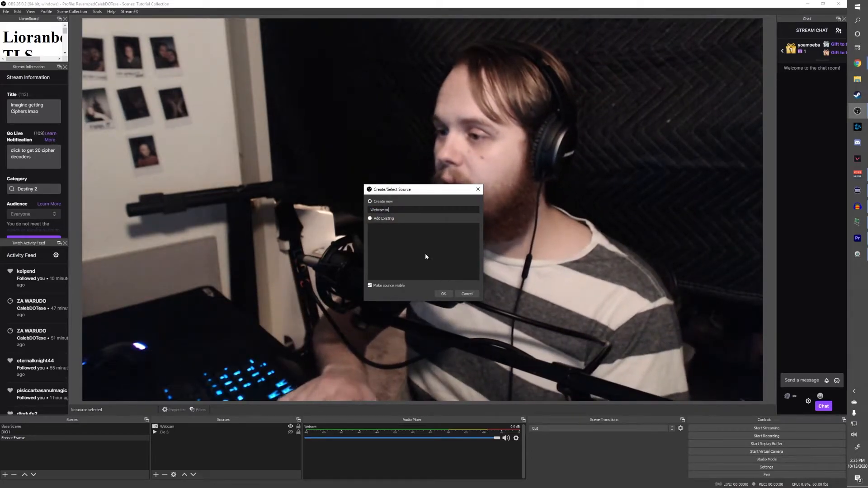
text(rror)
key(Return)
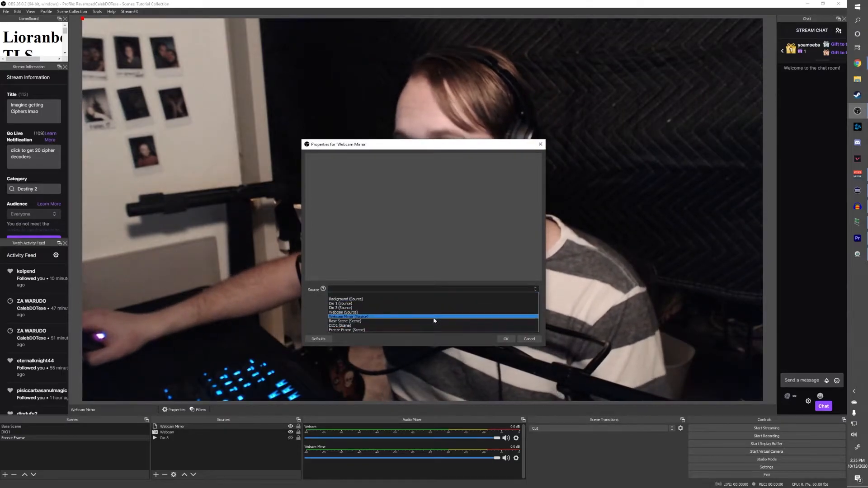
click(430, 314)
click(506, 339)
Remove the original Webcam source from the Freeze Frame scene
click(256, 433)
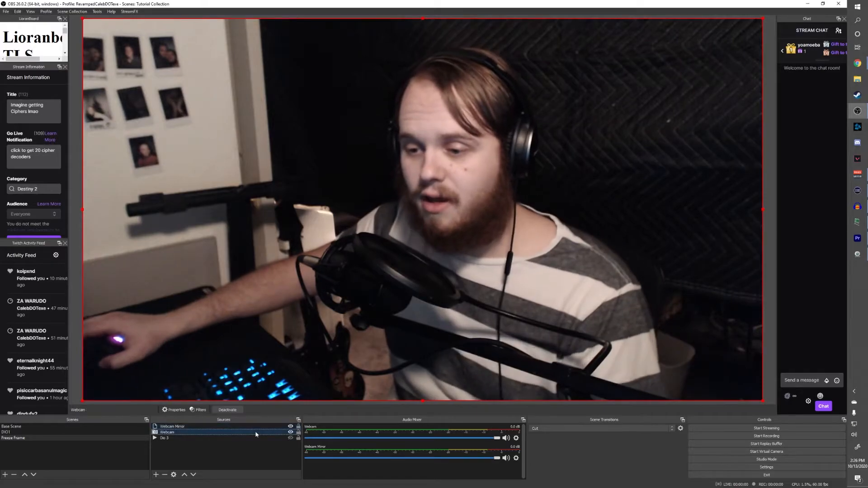
key(Delete)
click(443, 255)
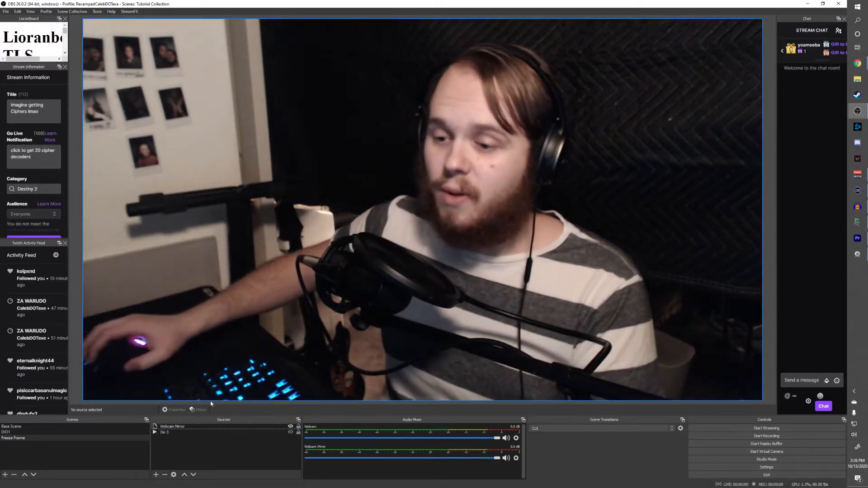
Add a Freeze effect filter to Webcam Mirror and set its Activate Action to Enable Freeze
click(189, 427)
right_click(188, 427)
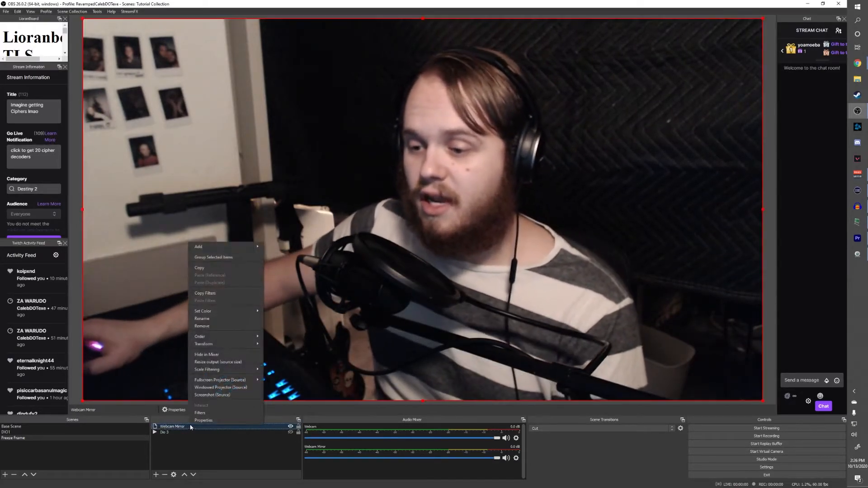
click(208, 410)
click(286, 362)
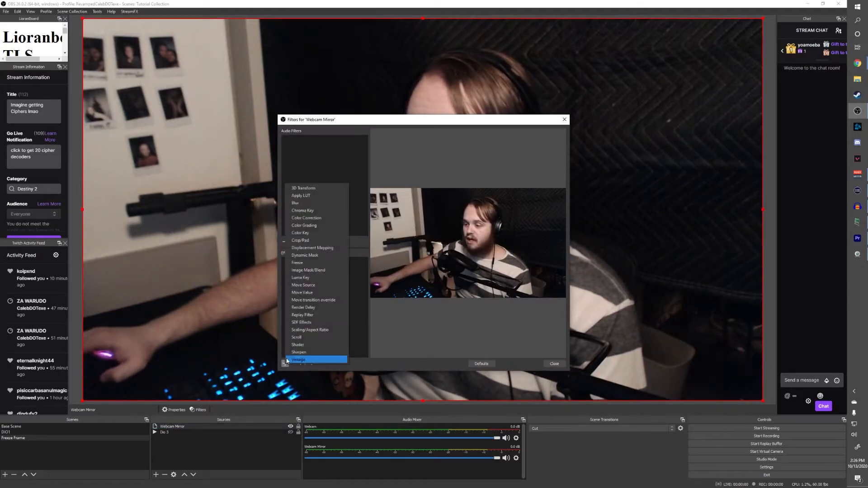
click(318, 263)
click(411, 258)
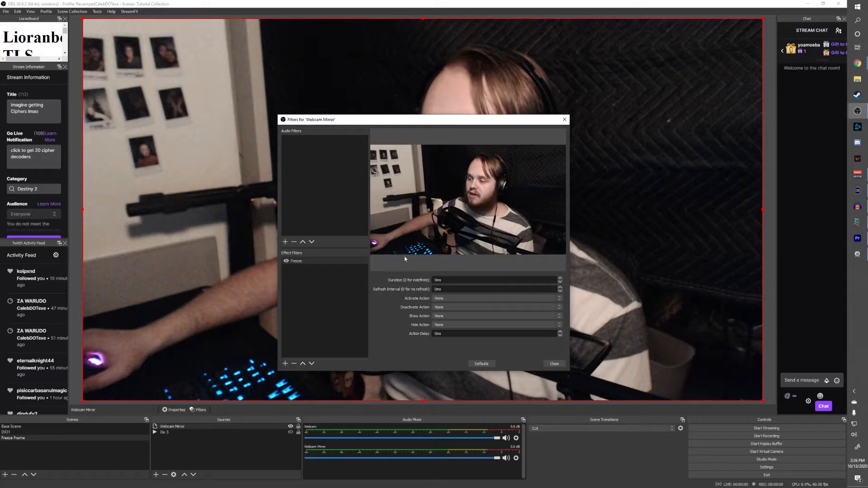
drag(412, 121, 550, 92)
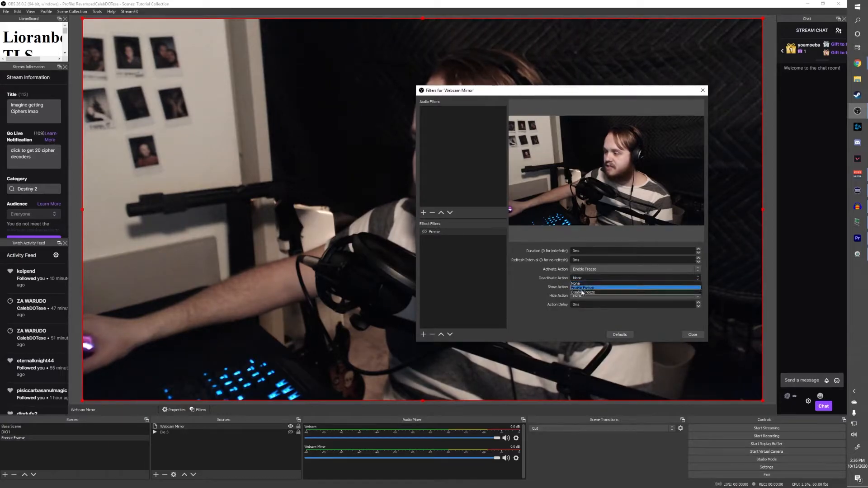
click(692, 335)
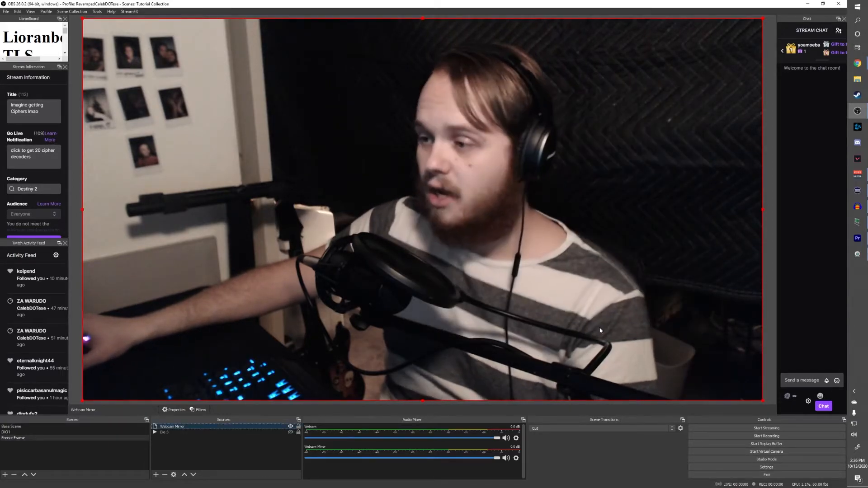
In Base Scene, shrink the Webcam source to about three quarters of the canvas, anchored in the canvas's lower-right corner
click(20, 427)
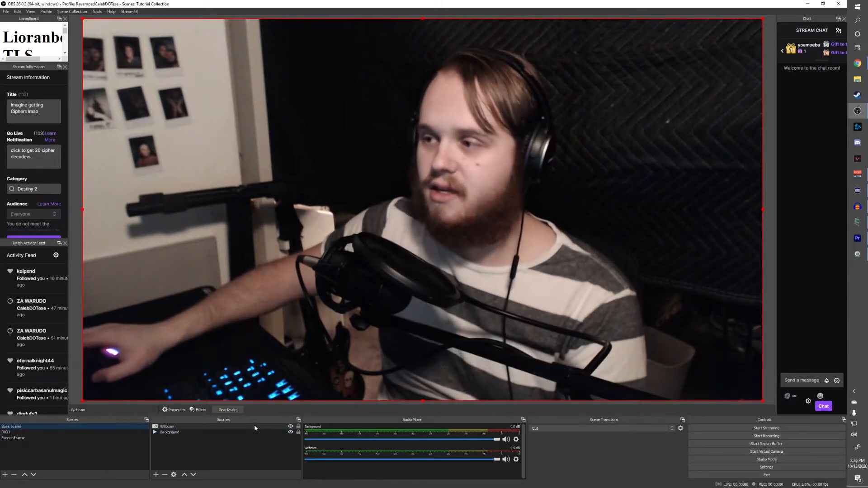
drag(121, 136, 240, 165)
drag(202, 47, 240, 106)
Compare the webcam in both scenes by switching to Freeze Frame, Base Scene and Freeze Frame again
click(29, 437)
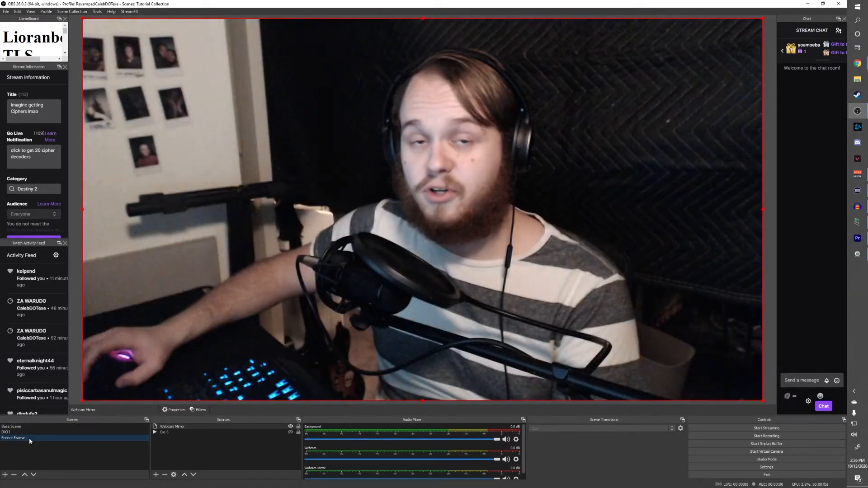
click(77, 427)
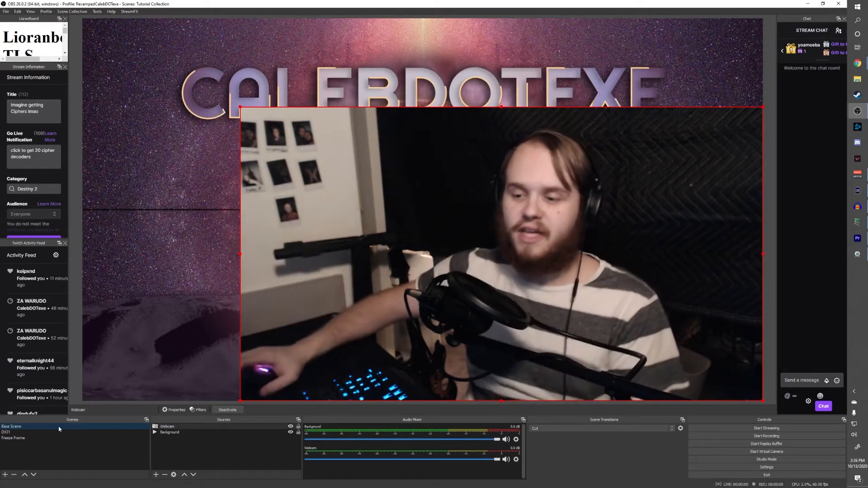
click(58, 438)
Place Webcam in the Freeze Frame canvas's upper-right corner and add a Color Correction filter to Webcam Mirror with a Hue Shift of about 62
drag(668, 349, 664, 104)
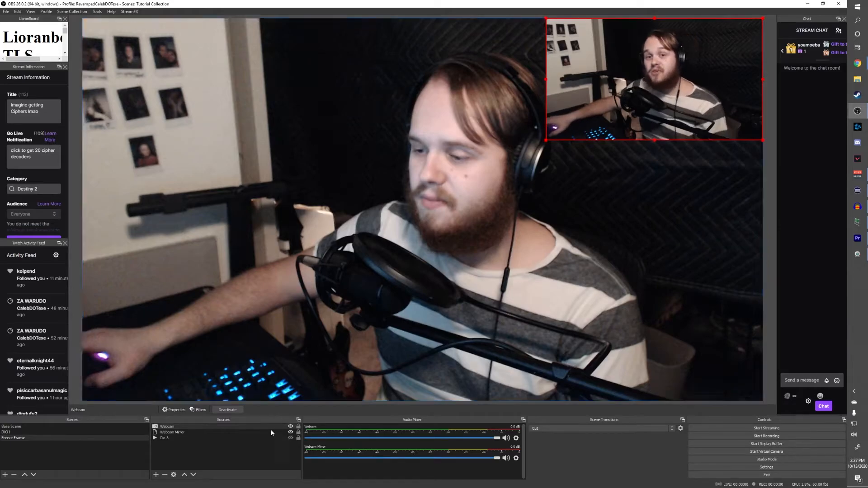
right_click(189, 433)
click(197, 418)
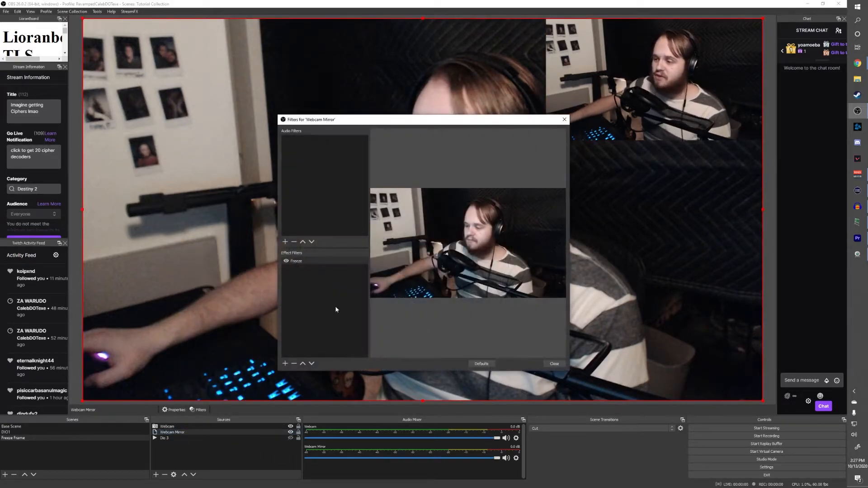
click(286, 364)
click(309, 218)
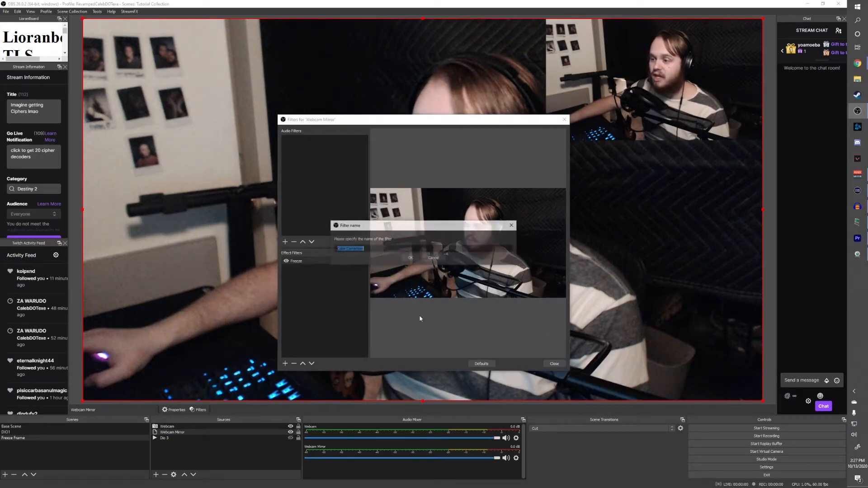
click(411, 260)
click(302, 262)
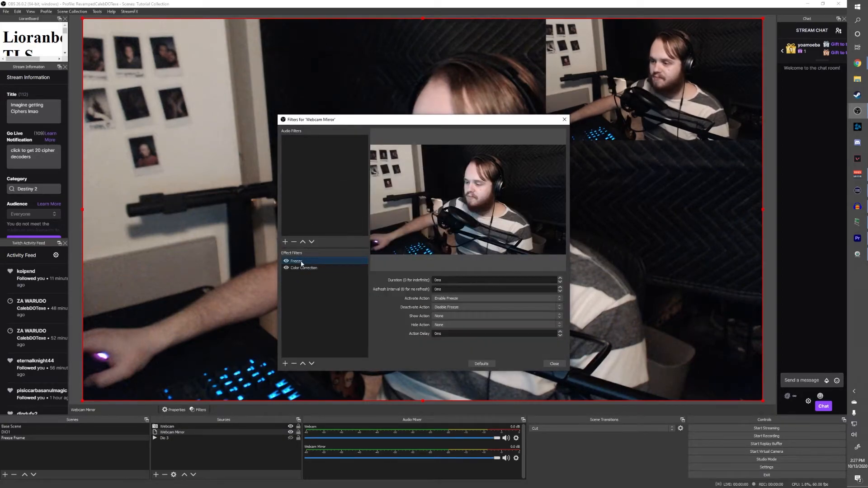
click(303, 268)
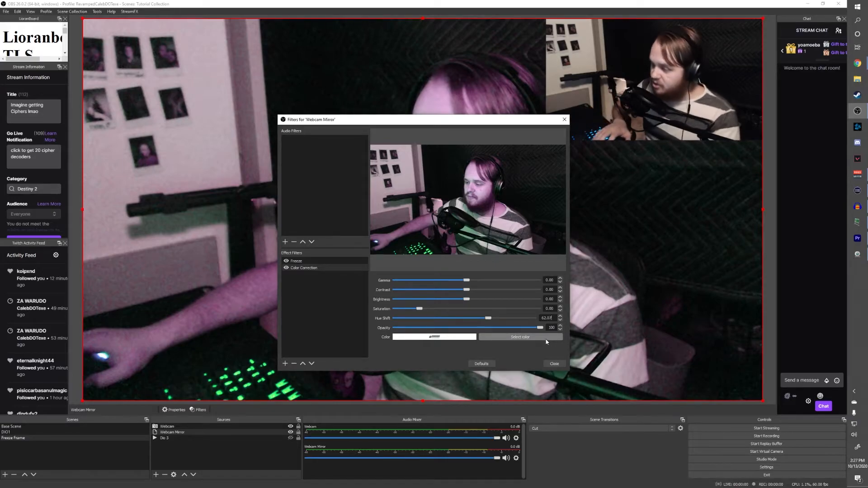
click(554, 365)
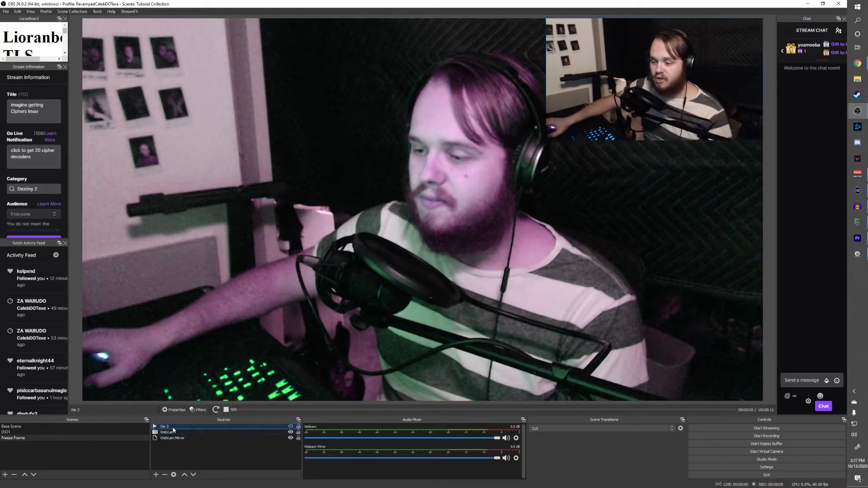
Make Dio 3 visible above the webcam sources in Freeze Frame and preview the sequence Base Scene, DIO1, Freeze Frame
click(291, 427)
click(13, 427)
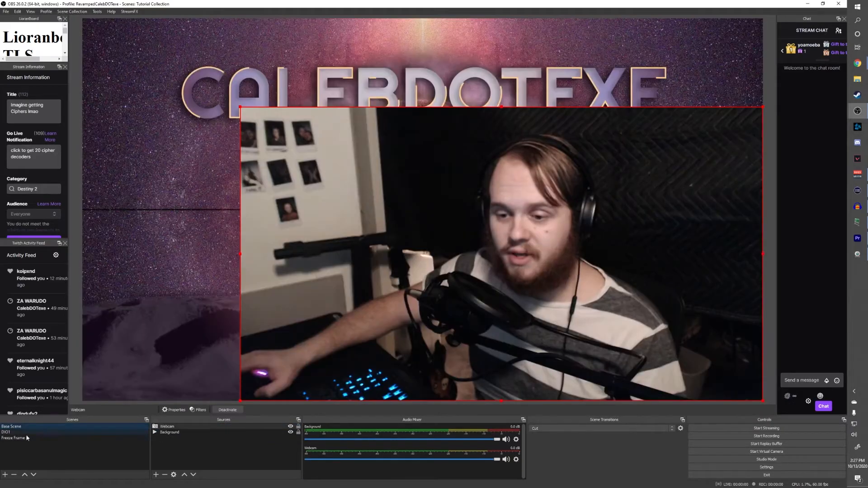
click(22, 433)
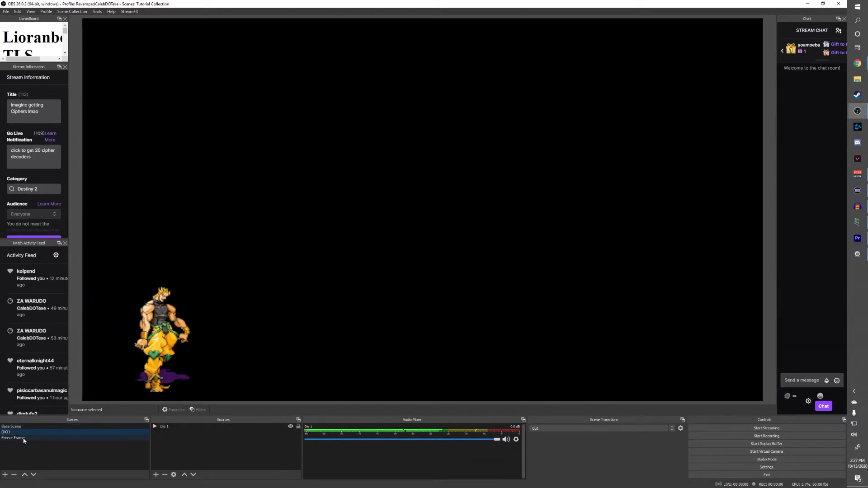
click(24, 438)
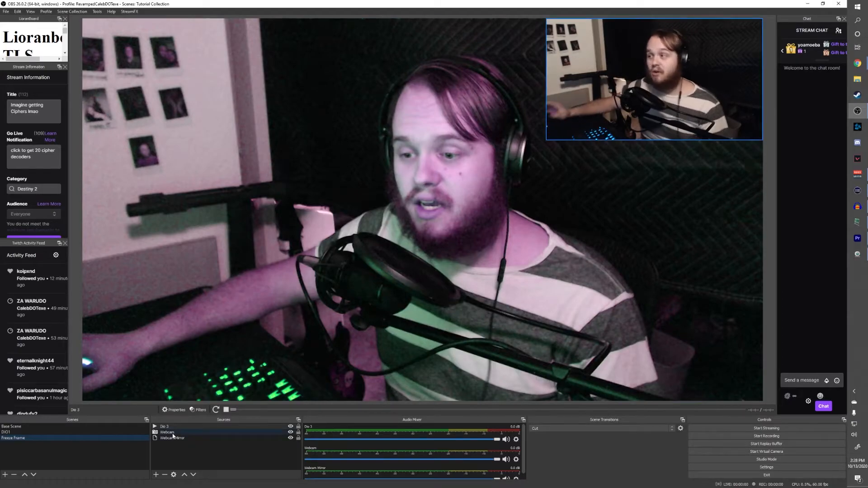
Remove the small live Webcam source from the Freeze Frame scene
click(254, 432)
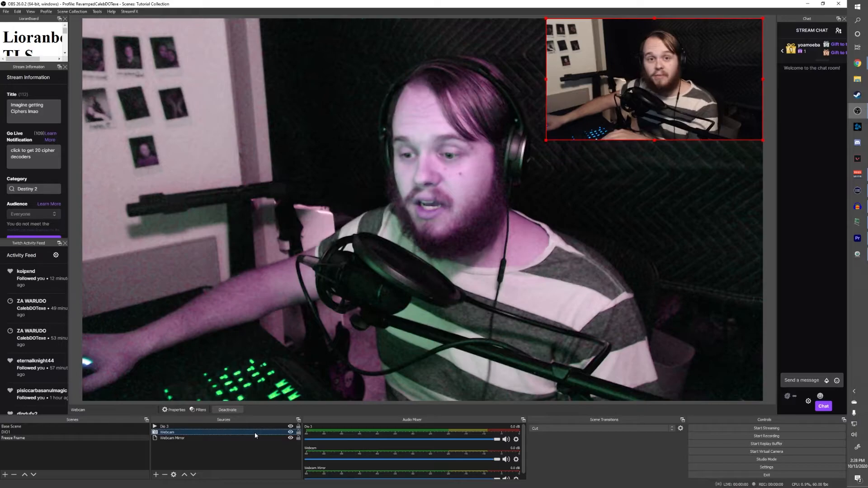
key(Delete)
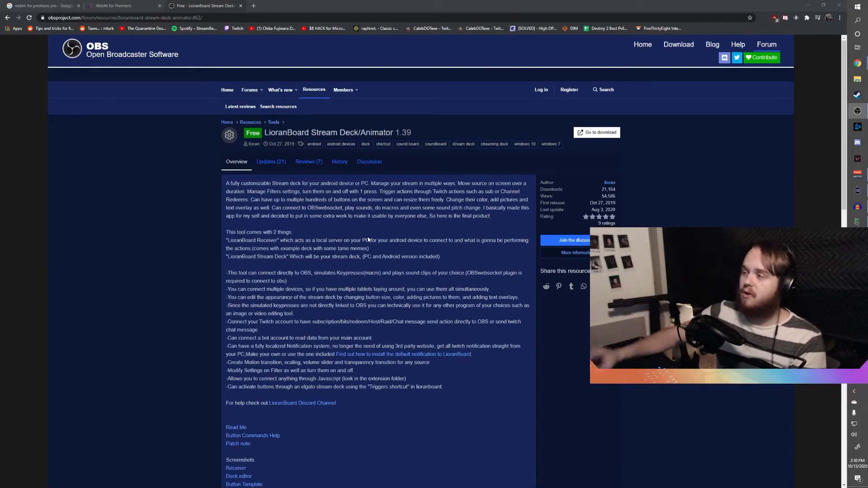
Switch to LioranBoard Receiver, open the Channel Point Activate deck for editing and delete the plain zawarudo button in the second row
click(862, 225)
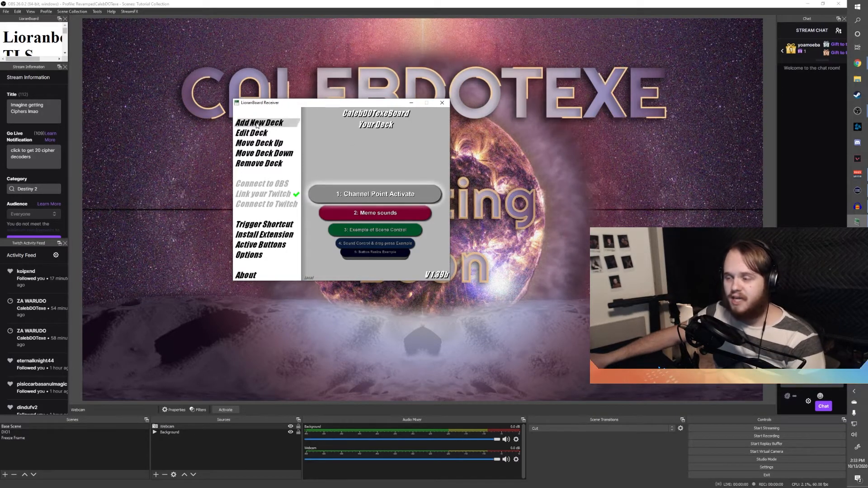
double_click(360, 194)
right_click(330, 192)
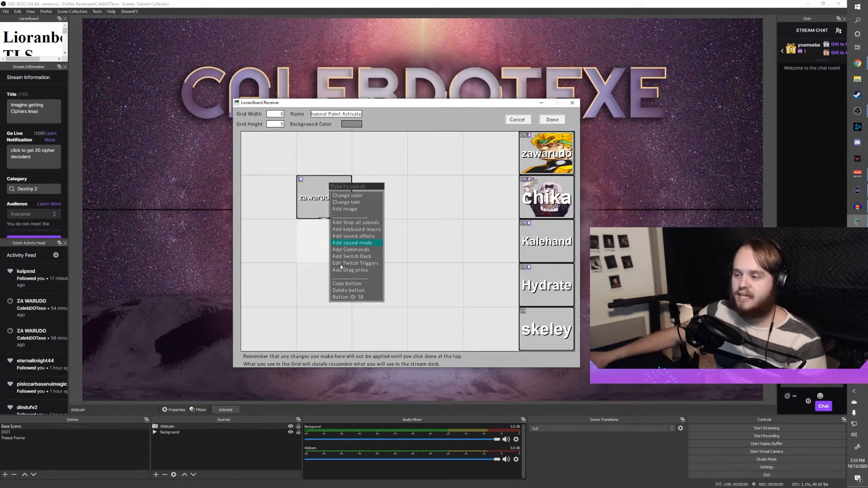
click(348, 291)
click(384, 253)
Create a blank button named Zawarudo Test in the empty second-row cell of the deck
click(319, 191)
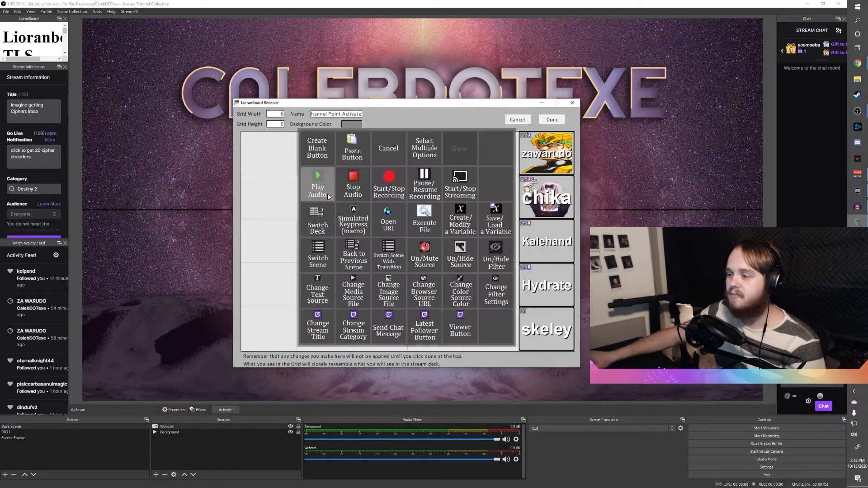
click(317, 149)
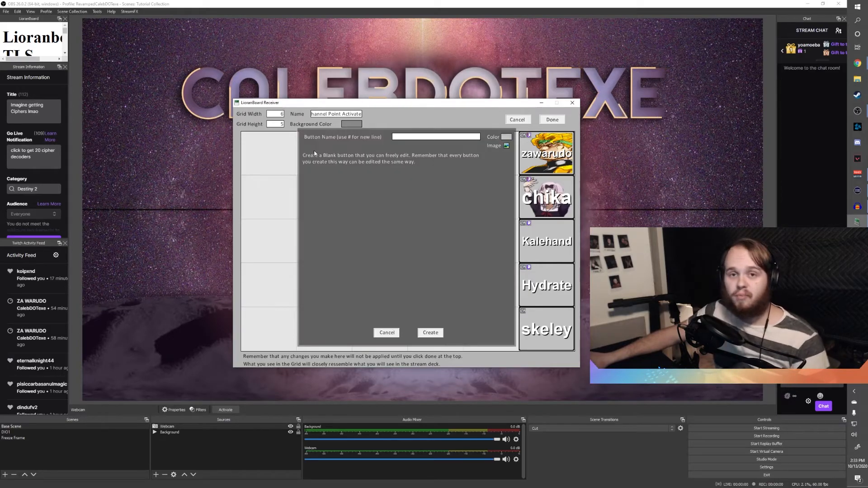
click(411, 141)
text(Zawarudo)
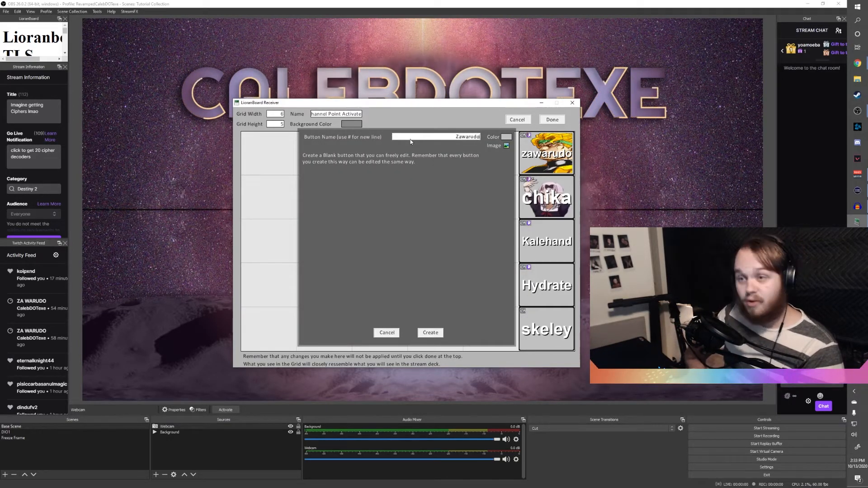
text( Test)
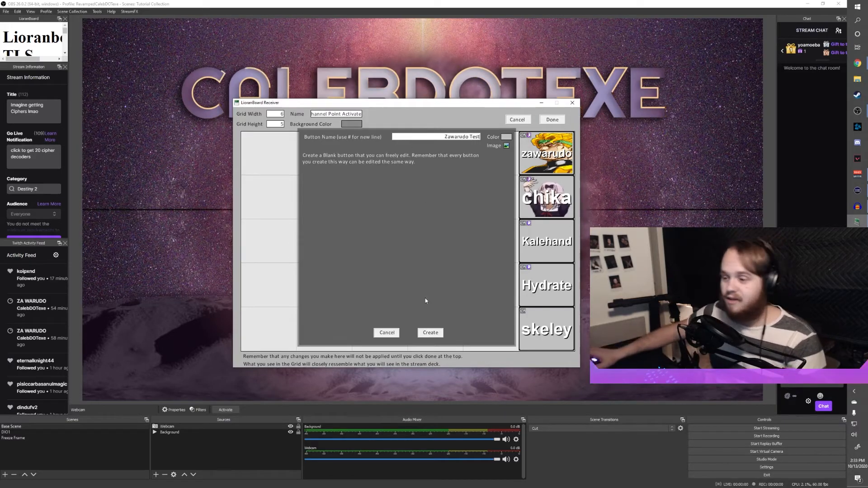
click(429, 334)
Give the Zawarudo Test button Scene Switch commands to DIO1 with no delay and to Freeze Frame with a 5750 ms delay
right_click(306, 198)
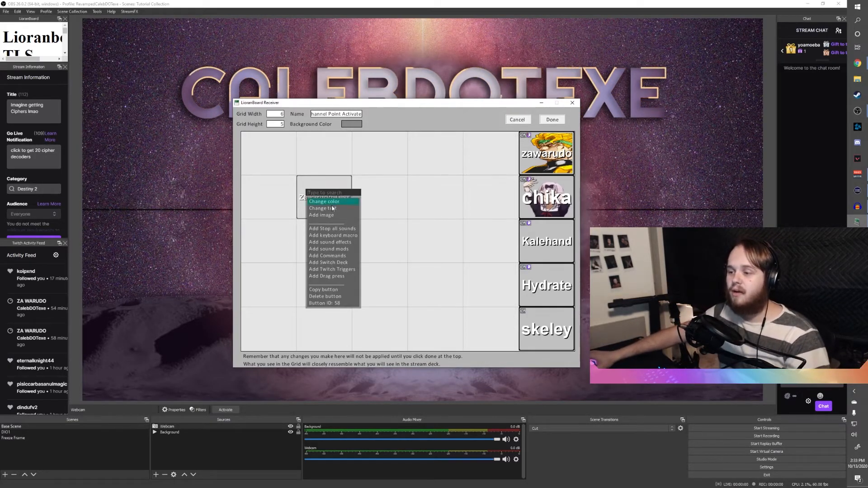
click(338, 256)
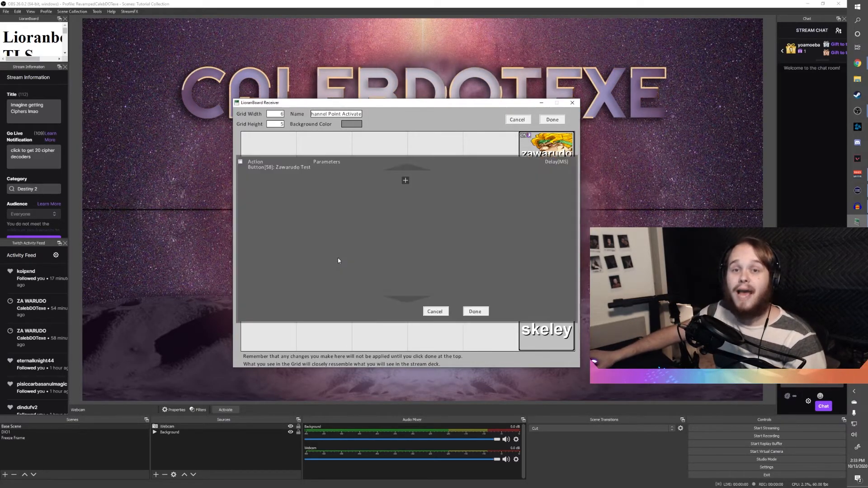
click(405, 183)
click(406, 183)
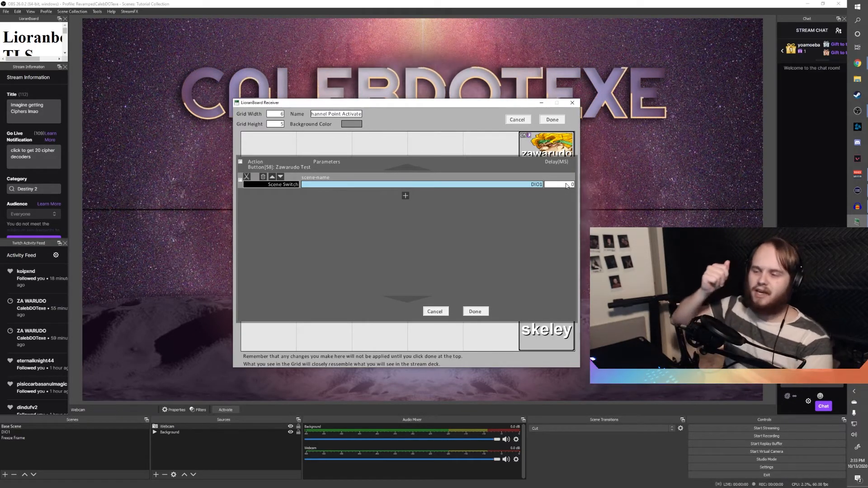
click(405, 195)
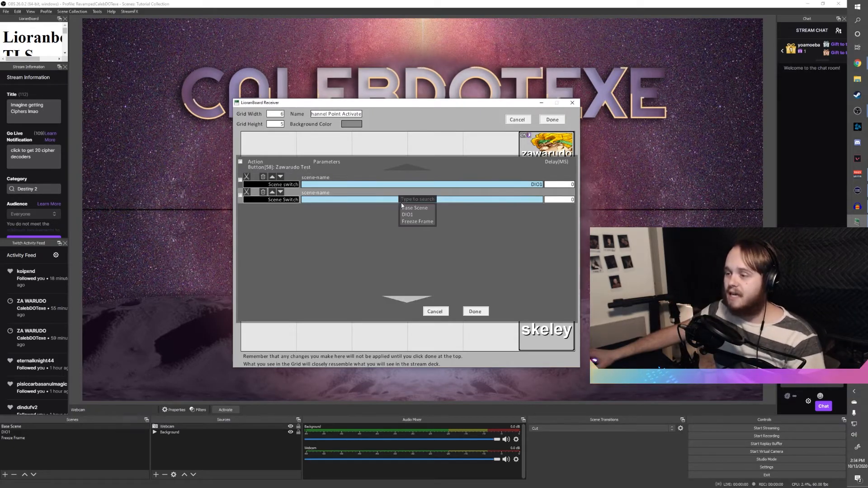
click(411, 221)
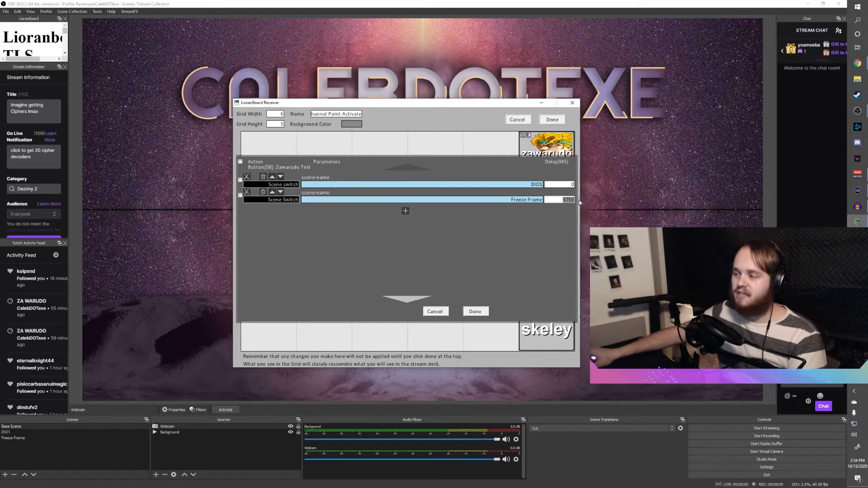
Add a third Scene Switch command that returns to Base Scene with a 16900 ms delay
click(405, 211)
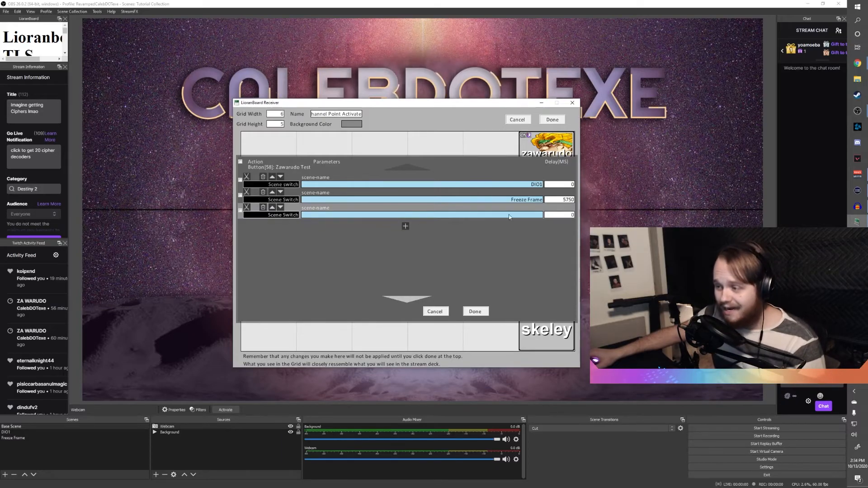
click(532, 215)
click(544, 221)
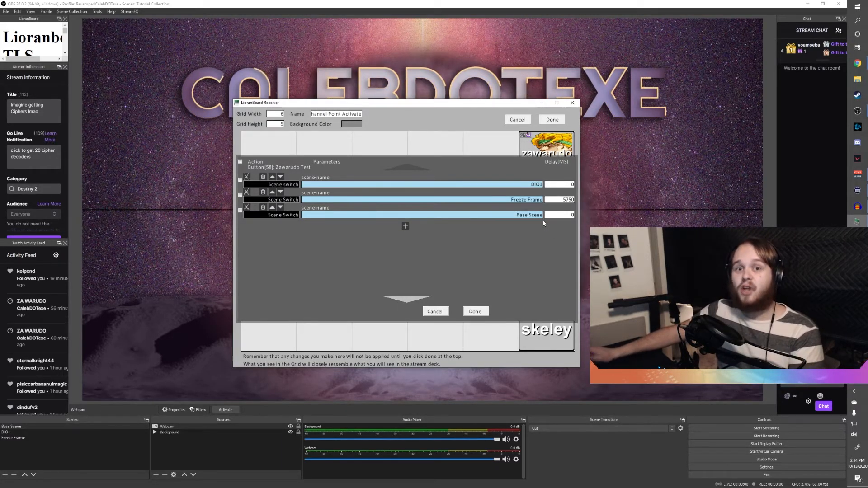
click(572, 216)
key(BackSpace)
text(16900)
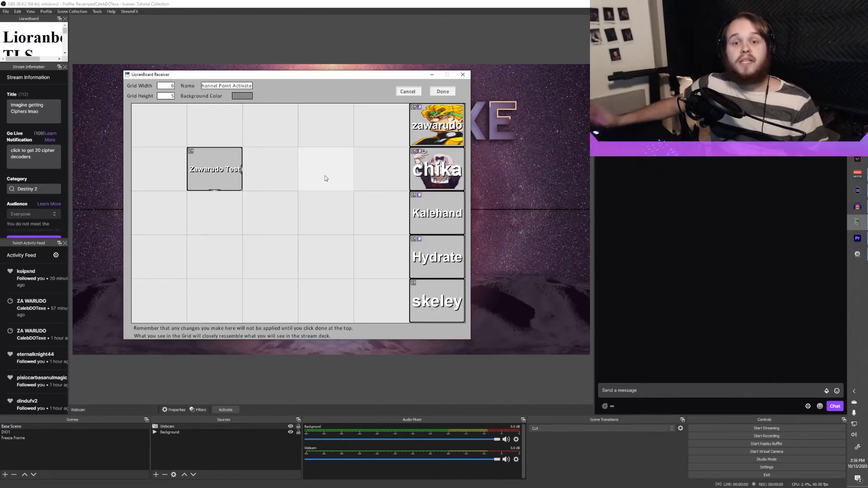
Add a Point Redeem Twitch trigger to the Zawarudo Test button, using the redeem name ZA WARUDO from the channel's rewards list
right_click(217, 166)
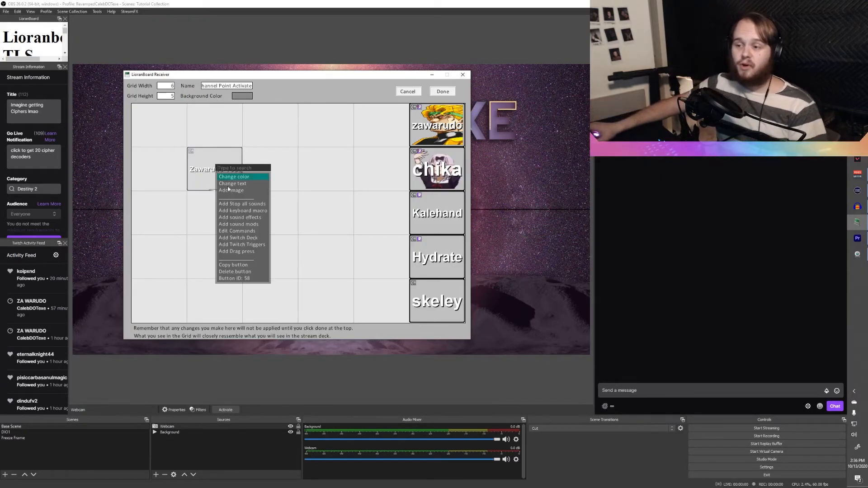
click(244, 244)
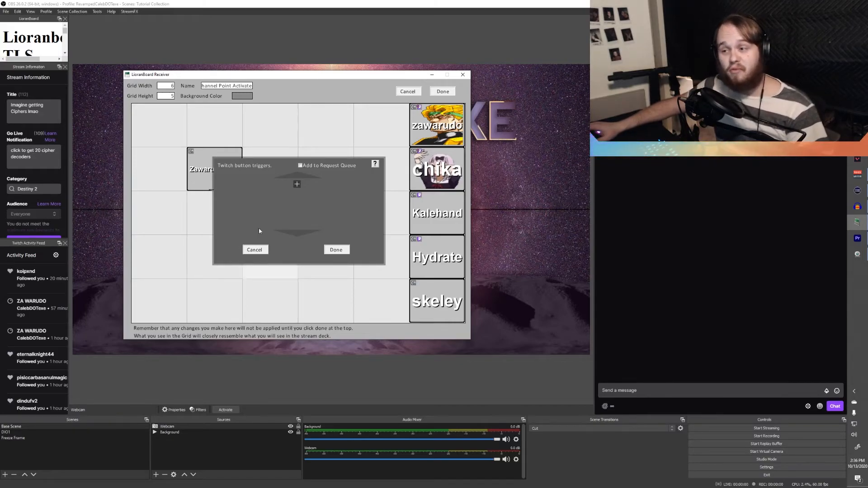
click(297, 184)
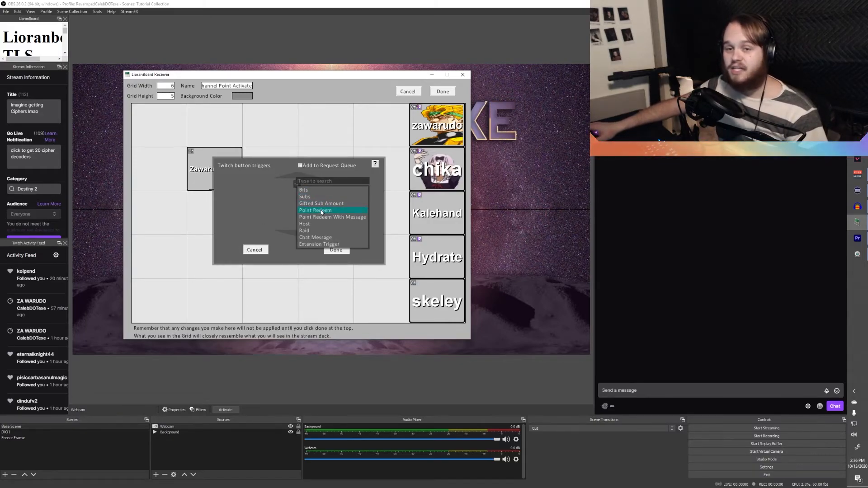
click(321, 210)
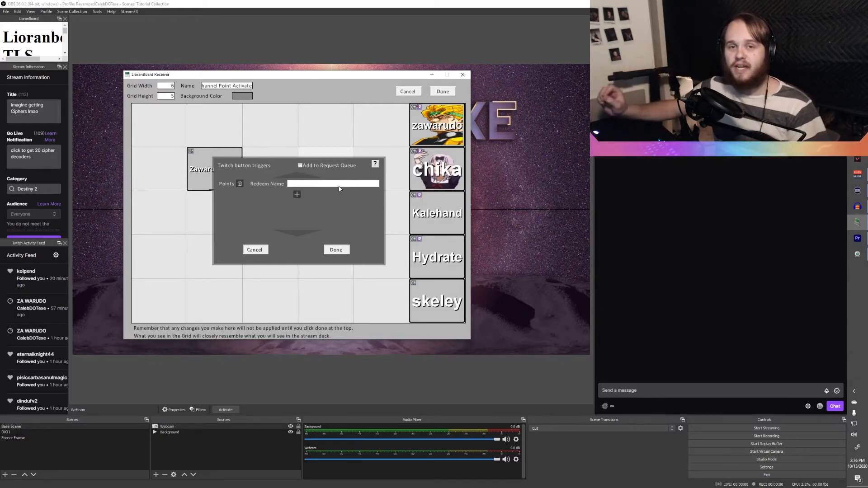
click(606, 407)
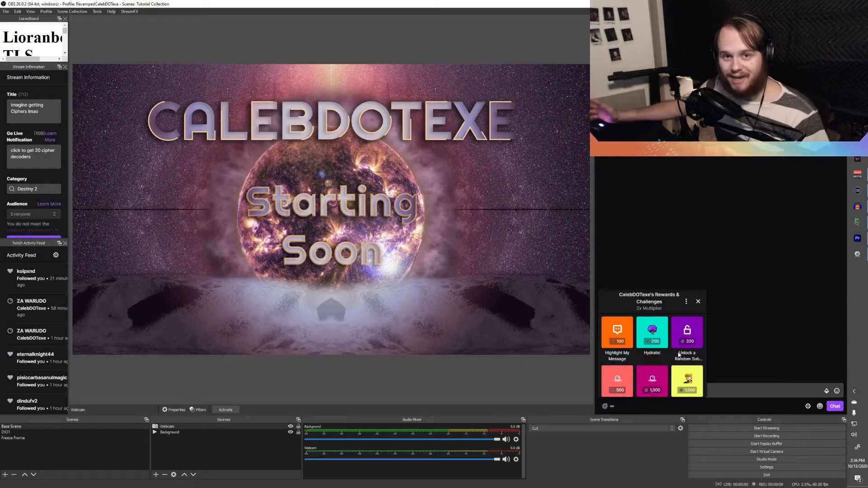
scroll(688, 373, down, 1)
scroll(691, 375, down, 2)
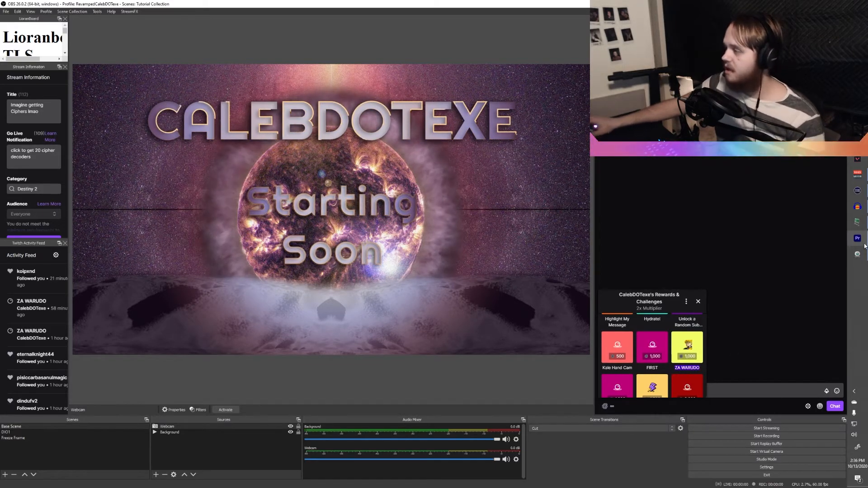
click(857, 223)
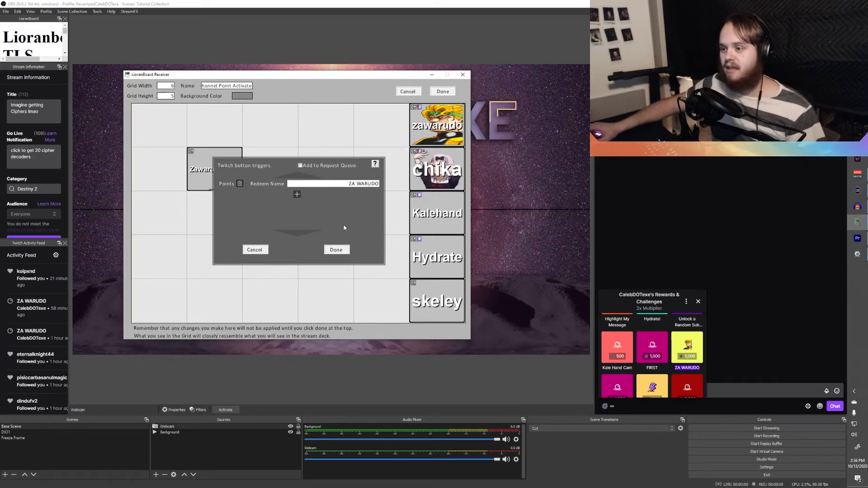
click(336, 251)
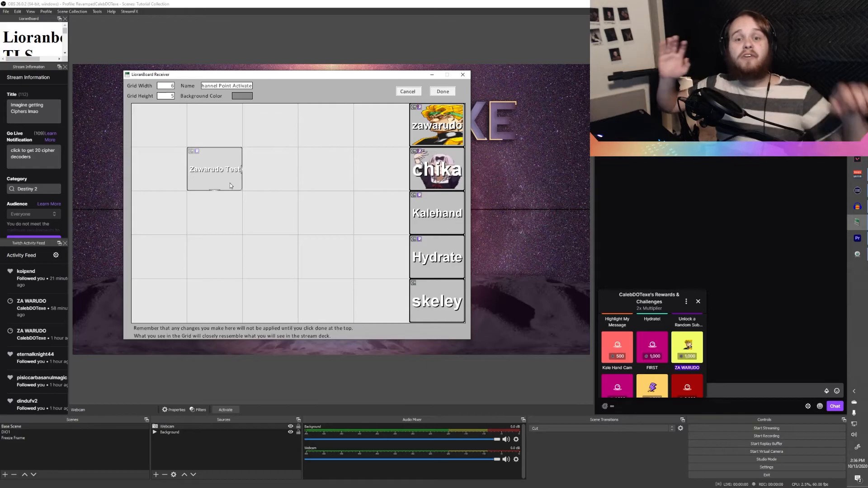
Test the trigger by redeeming the ZA WARUDO channel point reward twice from the Twitch chat
click(688, 348)
click(652, 384)
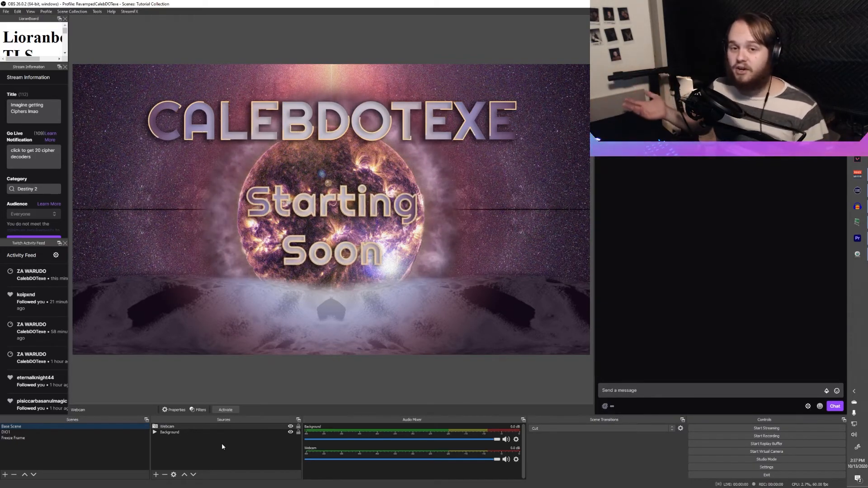
click(611, 409)
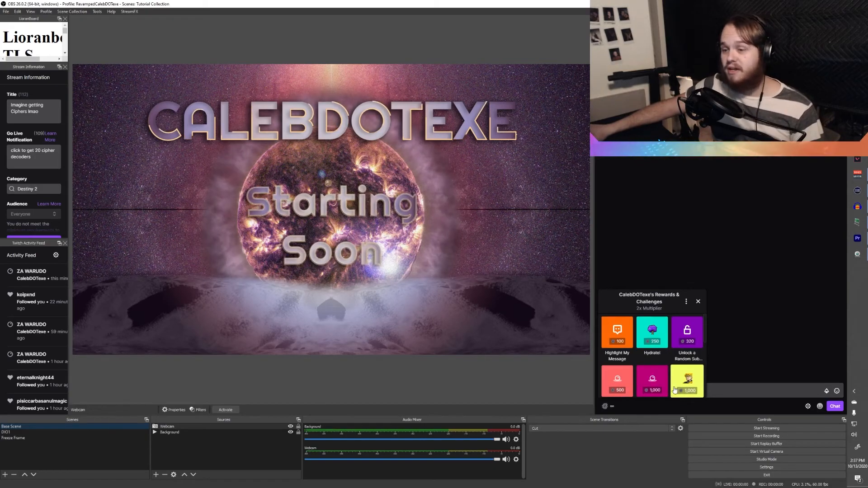
click(687, 381)
click(646, 386)
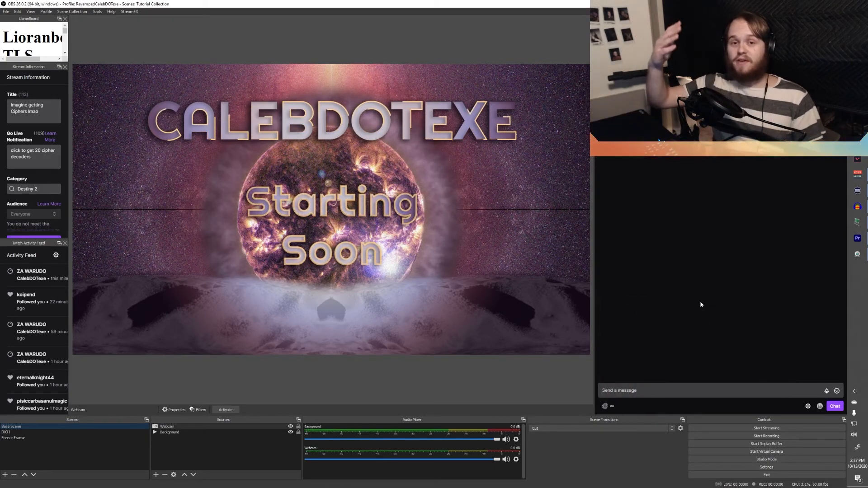